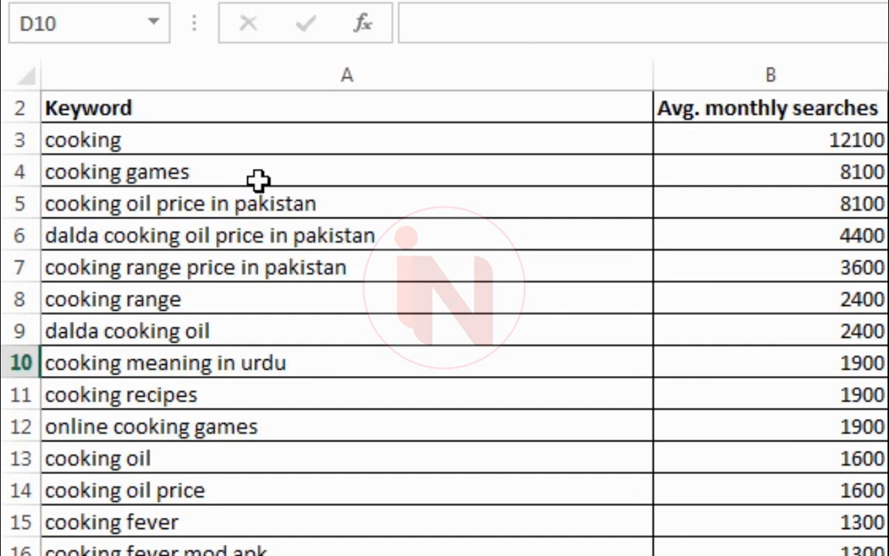
Step: Clear the keywords that have zero or blank monthly searches, from row 514 down to the end of the list
{"action": "left_click", "coordinate": [840, 196]}
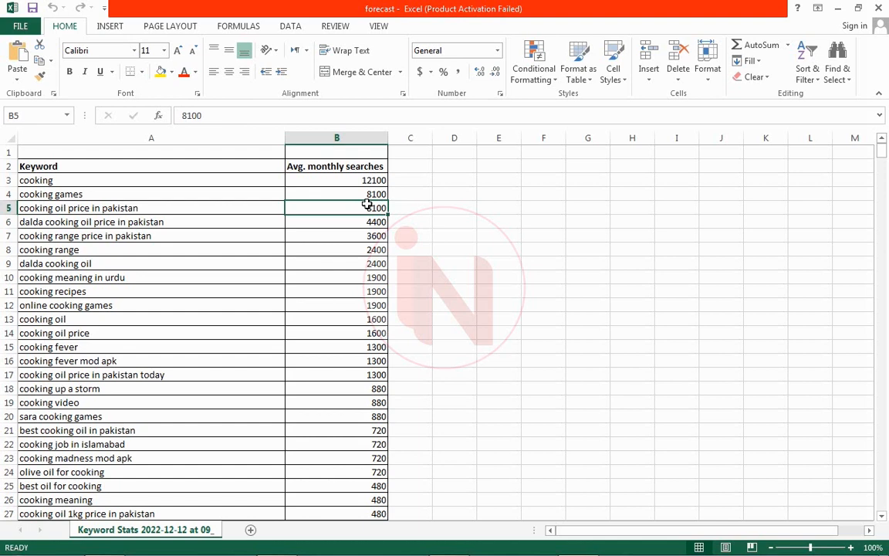
{"action": "left_click_drag", "start_coordinate": [885, 160], "coordinate": [832, 459]}
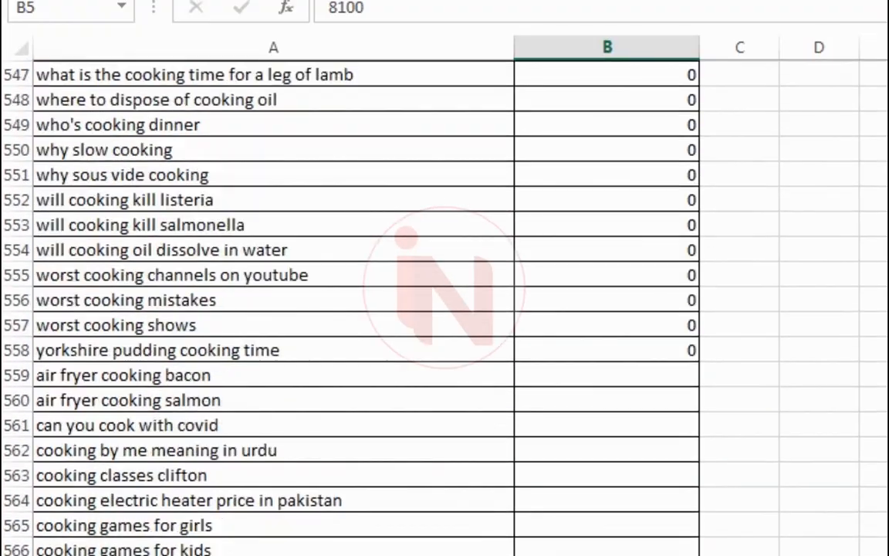
{"action": "scroll", "coordinate": [445, 307], "scroll_direction": "up", "scroll_amount": 3}
{"action": "scroll", "coordinate": [444, 307], "scroll_direction": "up", "scroll_amount": 10}
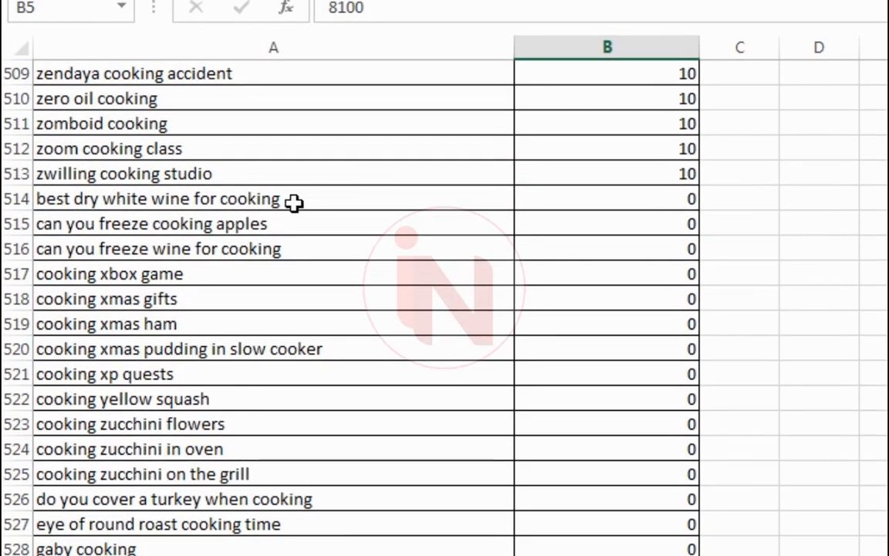
{"action": "left_click", "coordinate": [168, 193]}
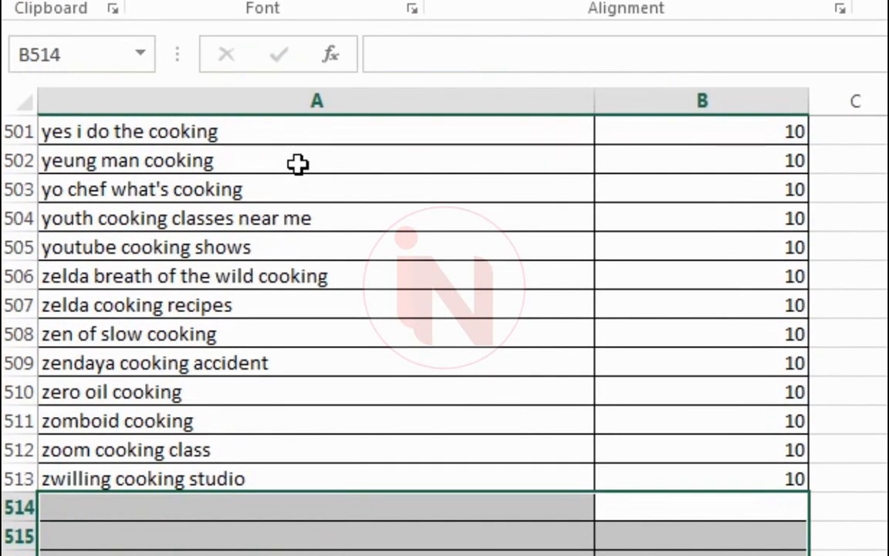
Step: Select the keyword table from the header cells A2:B2 down to its last row and turn on filtering
{"action": "left_click", "coordinate": [789, 311]}
{"action": "left_click", "coordinate": [888, 334]}
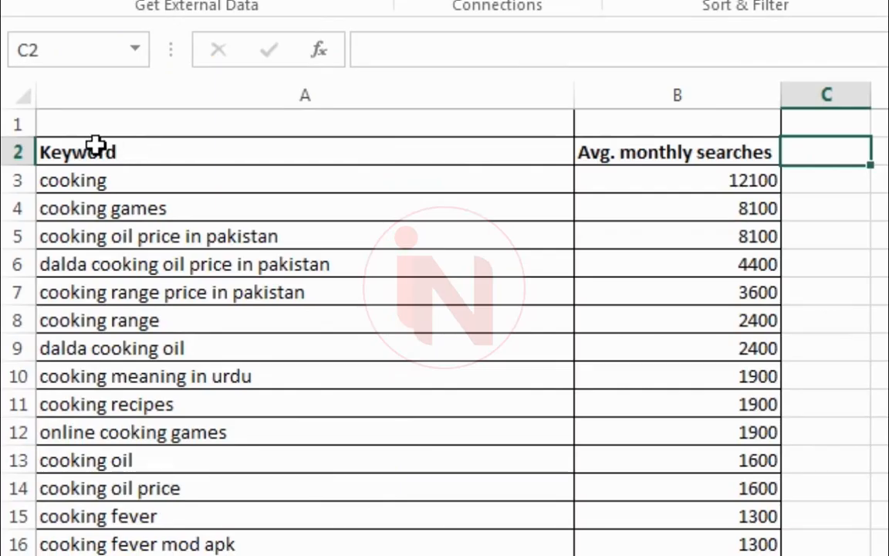
{"action": "left_click", "coordinate": [75, 166]}
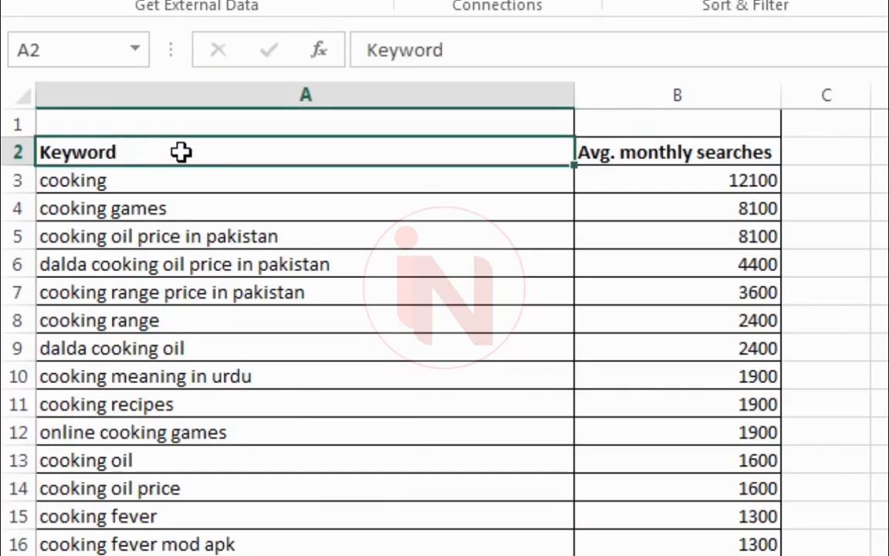
{"action": "left_click_drag", "start_coordinate": [288, 160], "coordinate": [656, 155]}
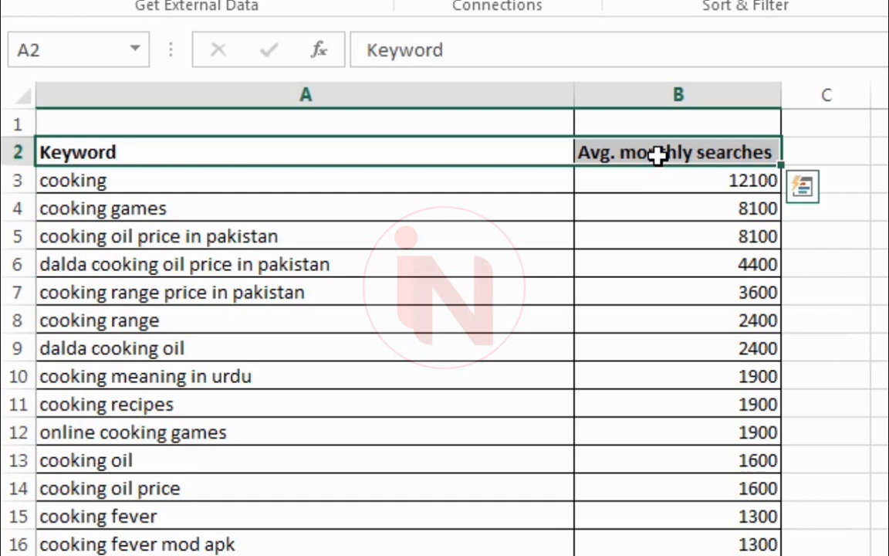
{"action": "key", "text": "ctrl+shift+Down"}
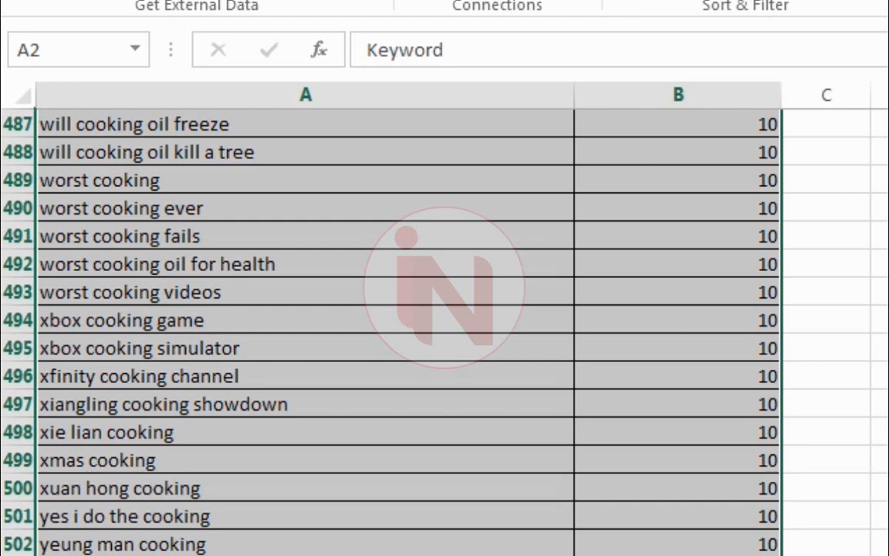
{"action": "scroll", "coordinate": [407, 325], "scroll_direction": "up", "scroll_amount": 20}
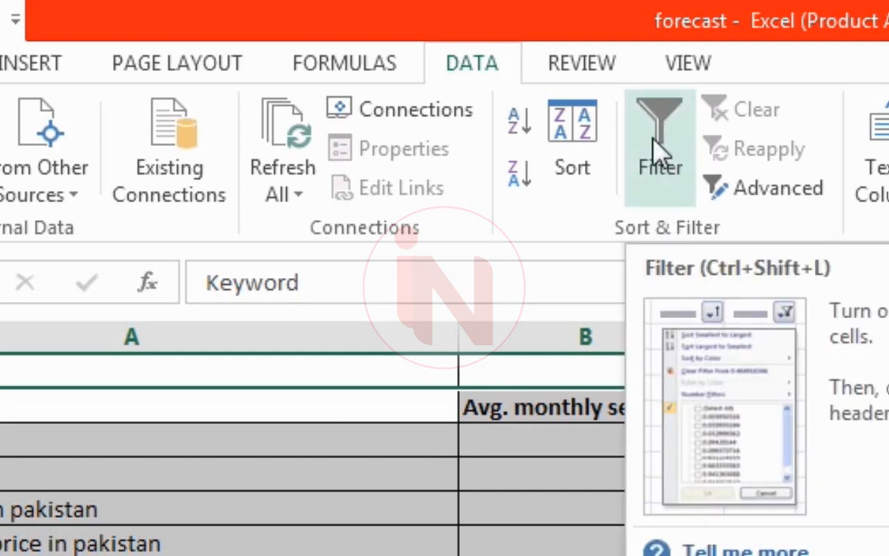
{"action": "left_click", "coordinate": [652, 141]}
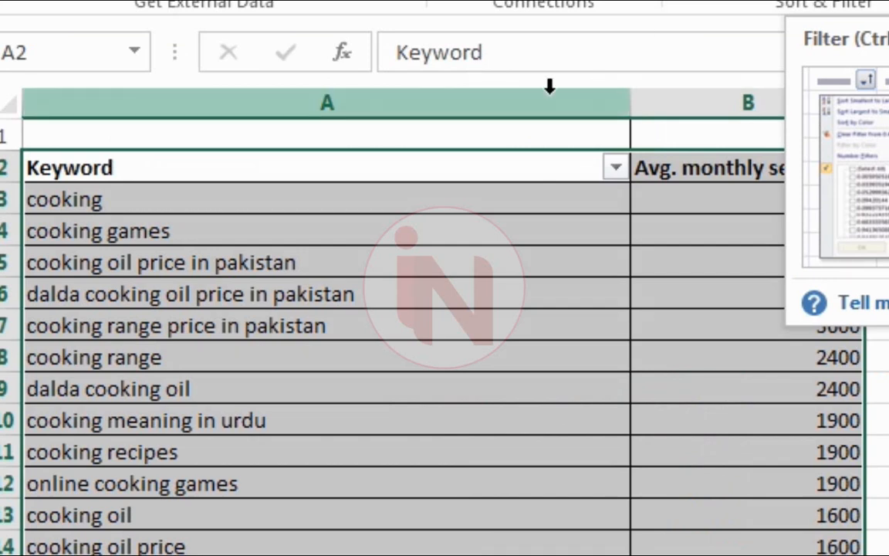
Step: Open a "contains" text filter on the Keyword column and set its first condition to "cooking oil"
{"action": "left_click", "coordinate": [616, 168]}
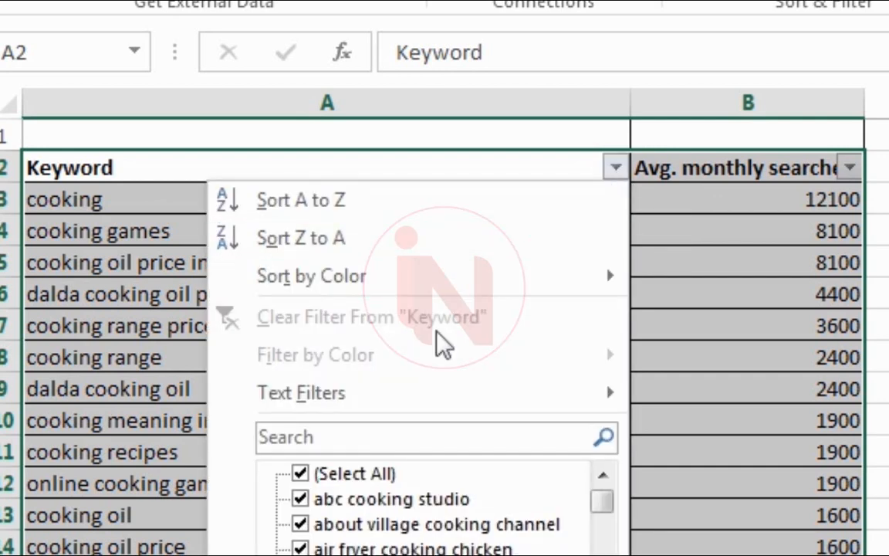
{"action": "mouse_move", "coordinate": [327, 403]}
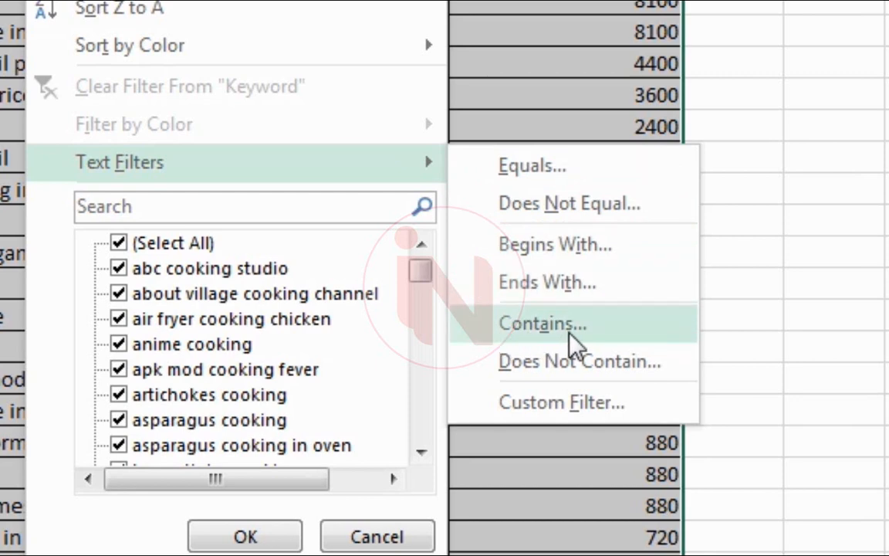
{"action": "left_click", "coordinate": [544, 327]}
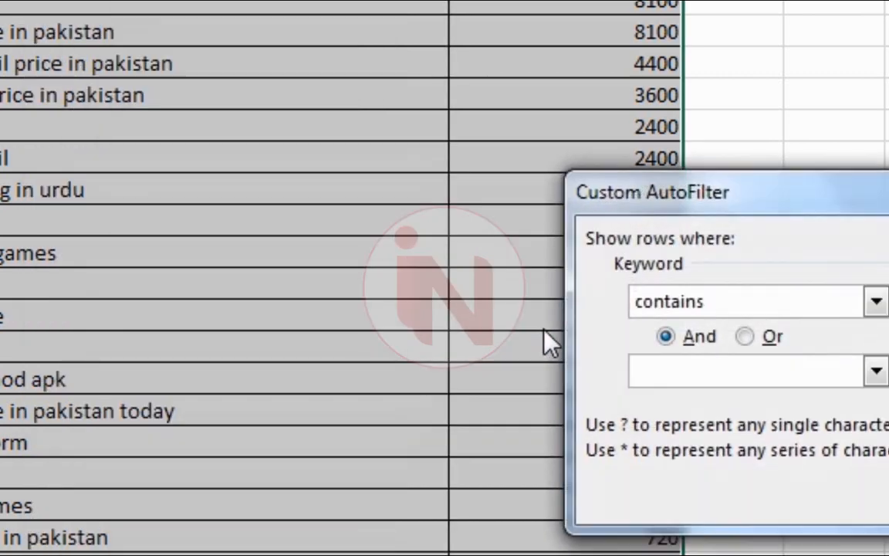
{"action": "left_click_drag", "start_coordinate": [678, 192], "coordinate": [303, 84]}
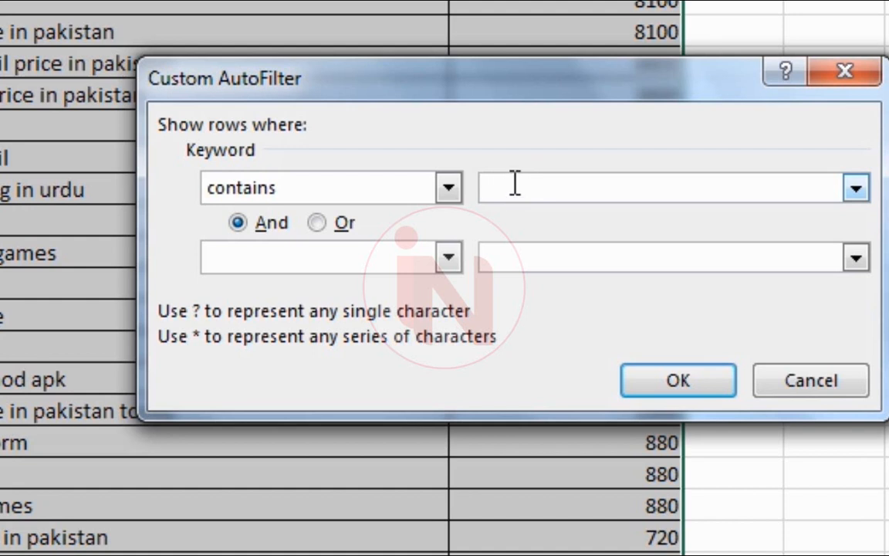
{"action": "type", "text": "cooking"}
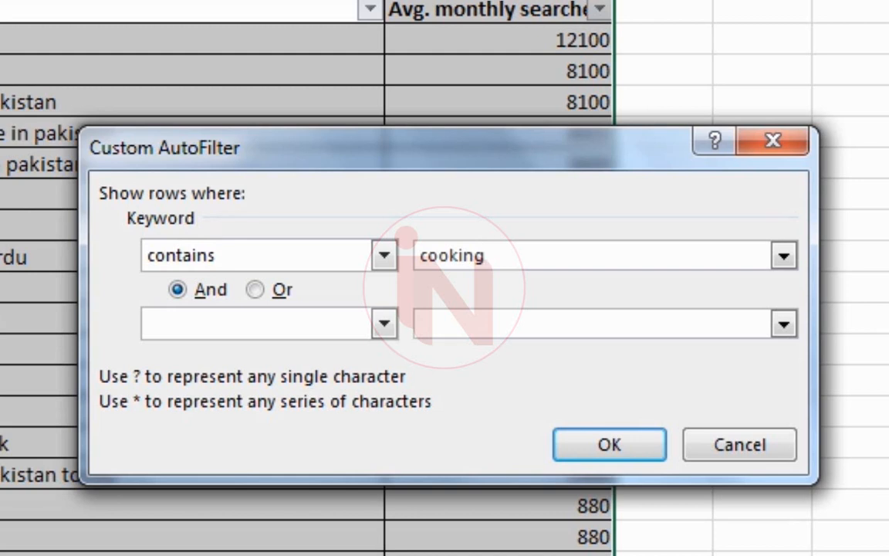
{"action": "type", "text": "oil"}
Step: Add an Or condition for keywords containing "oil cooking" and apply the custom filter
{"action": "left_click", "coordinate": [257, 292]}
{"action": "left_click", "coordinate": [385, 331]}
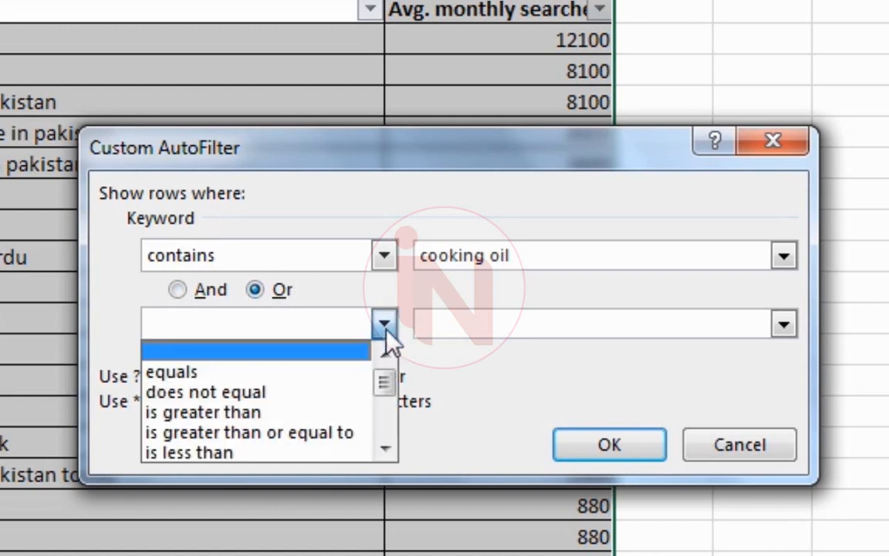
{"action": "left_click_drag", "start_coordinate": [379, 391], "coordinate": [379, 431]}
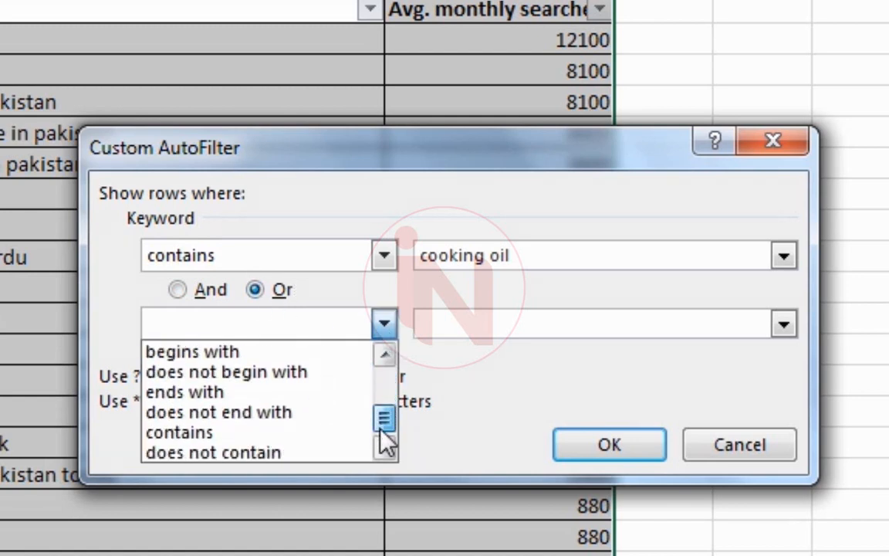
{"action": "left_click", "coordinate": [267, 434]}
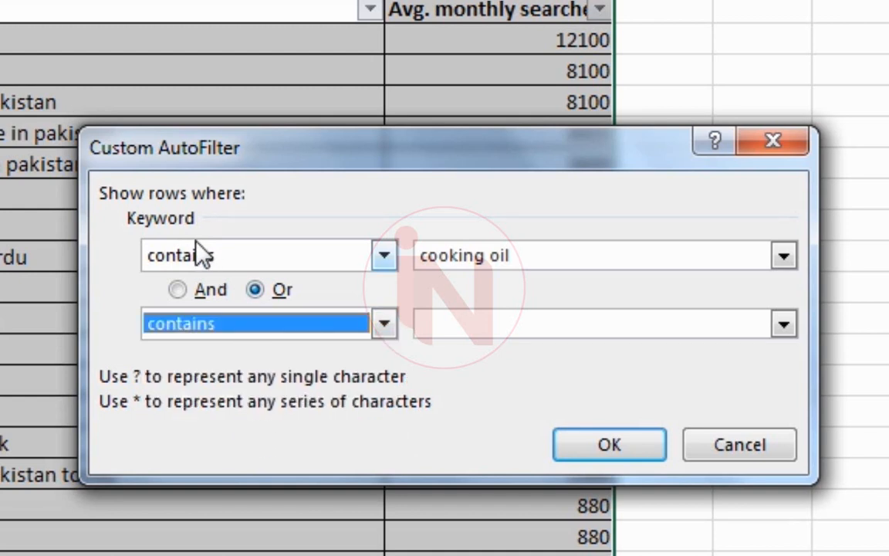
{"action": "left_click", "coordinate": [439, 328]}
{"action": "type", "text": "oil c"}
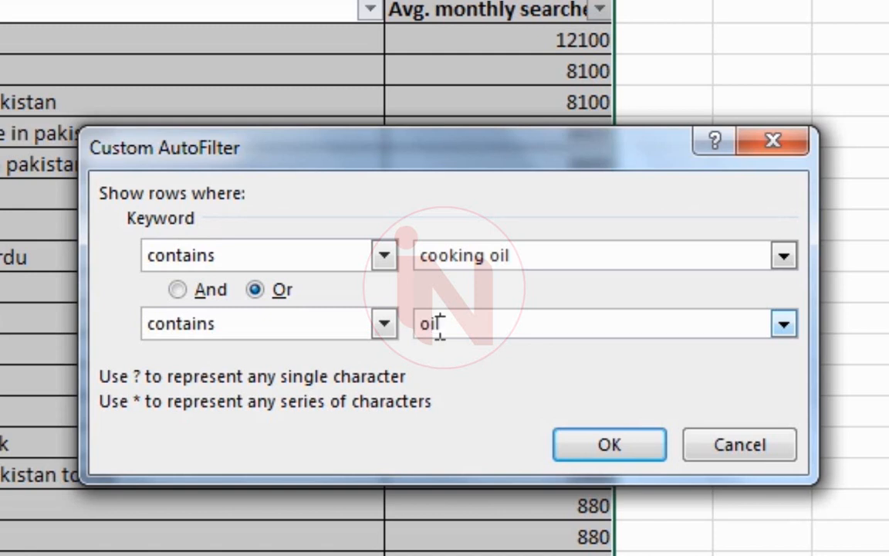
{"action": "type", "text": "ooking"}
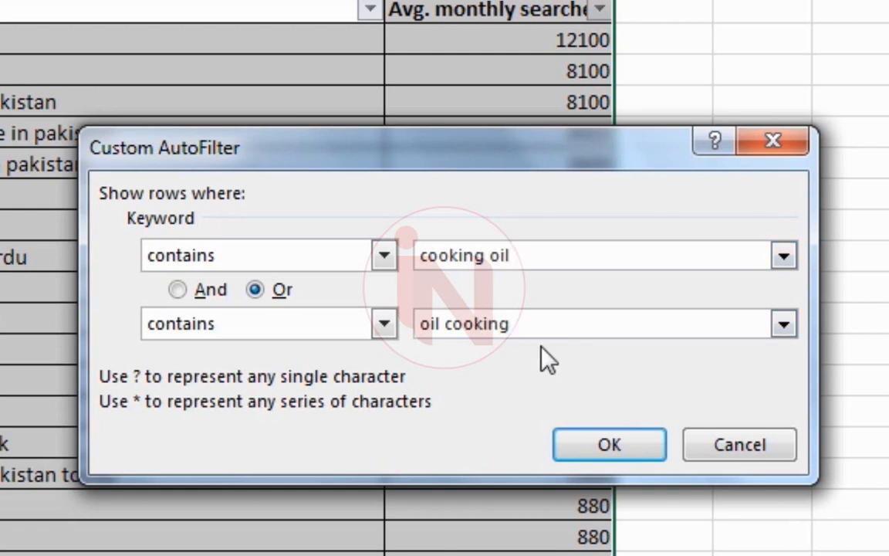
{"action": "left_click", "coordinate": [609, 445]}
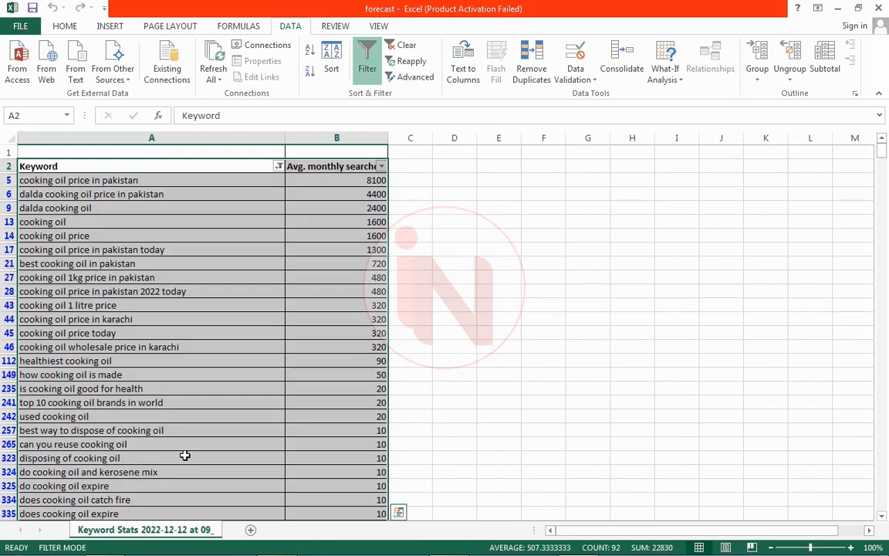
Step: Copy the filtered keyword table and add a new sheet named "Category"
{"action": "key", "text": "ctrl+c"}
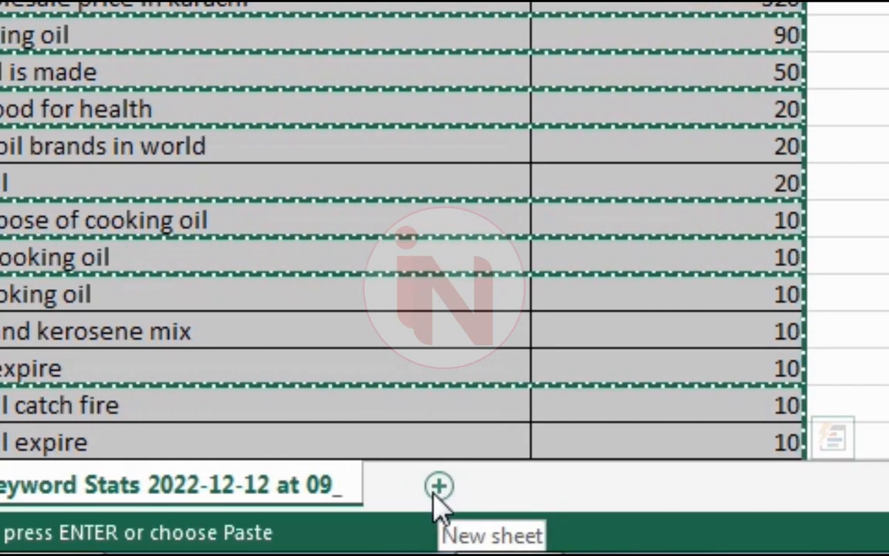
{"action": "left_click", "coordinate": [436, 494]}
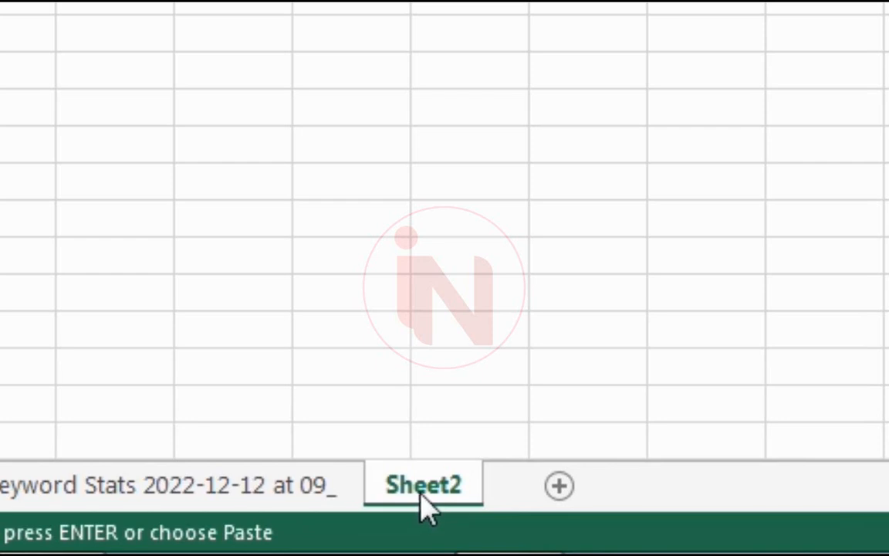
{"action": "right_click", "coordinate": [421, 495]}
{"action": "left_click", "coordinate": [494, 154]}
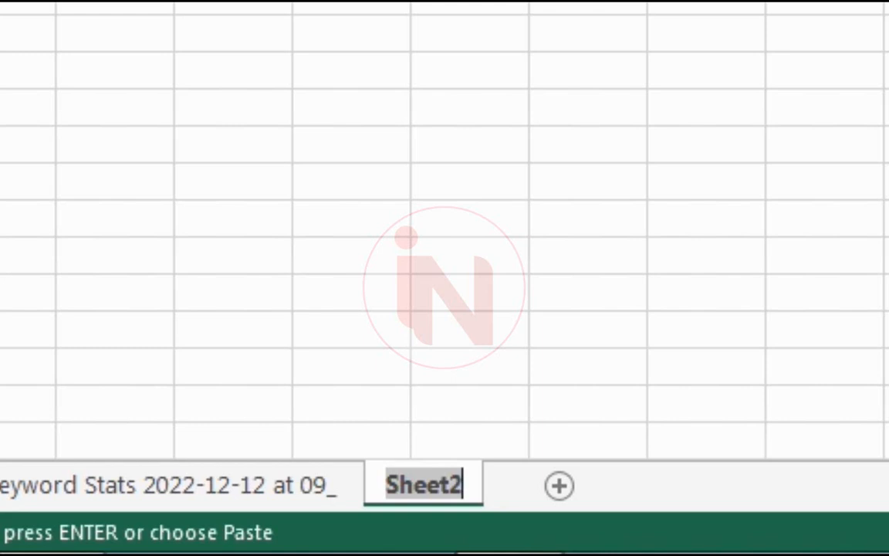
{"action": "type", "text": "Cat"}
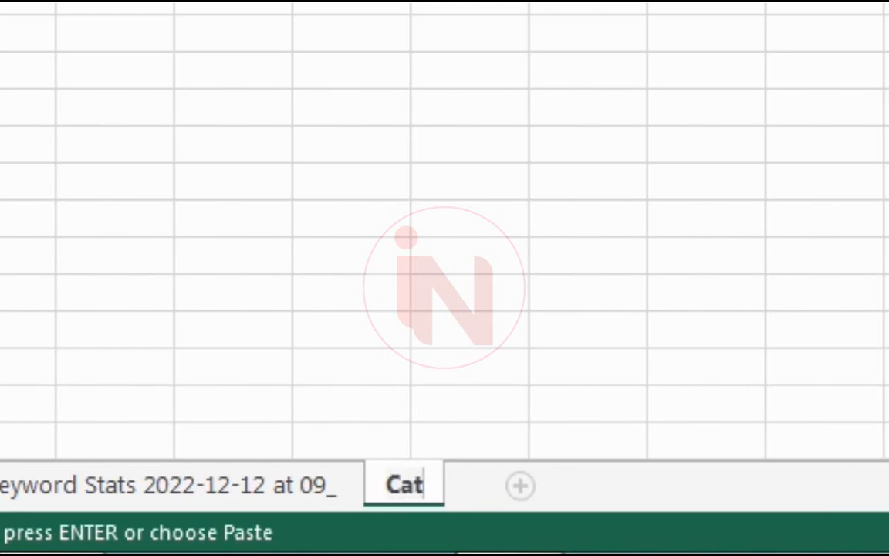
{"action": "type", "text": "egory"}
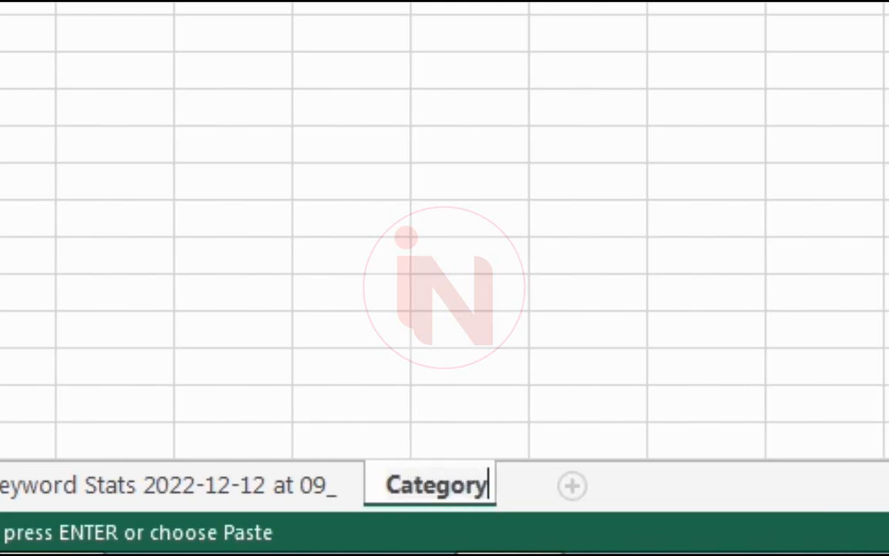
{"action": "key", "text": "Return"}
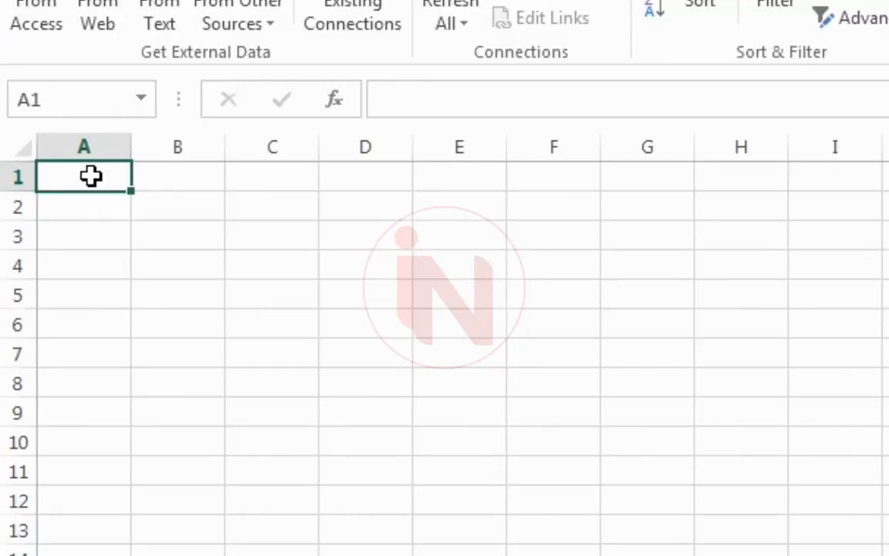
Step: Paste the copied table at cell A1 of the Category sheet and fit the widths of columns A and B to their contents
{"action": "key", "text": "ctrl+v"}
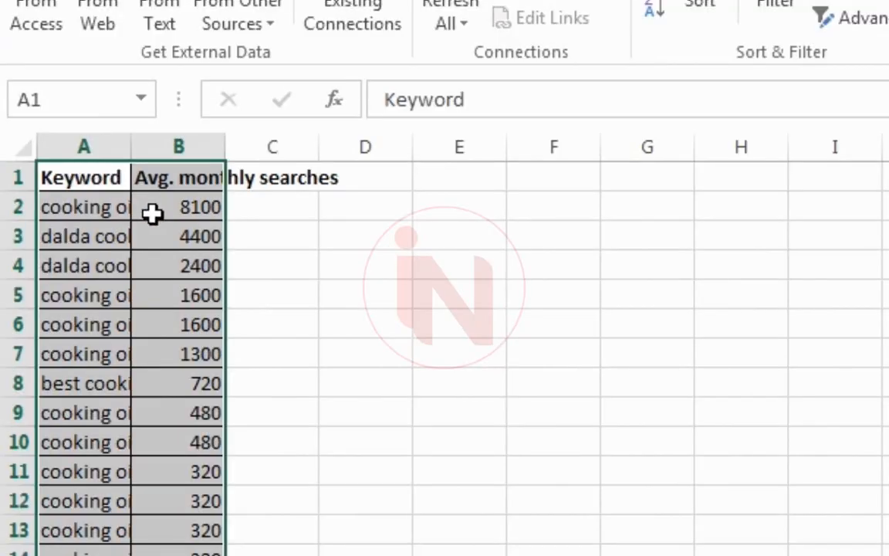
{"action": "double_click", "coordinate": [122, 139]}
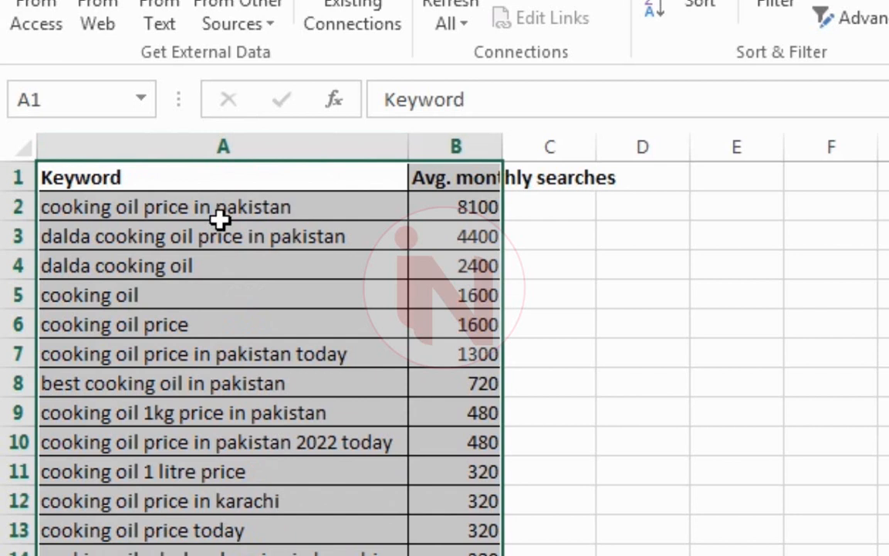
{"action": "double_click", "coordinate": [511, 143]}
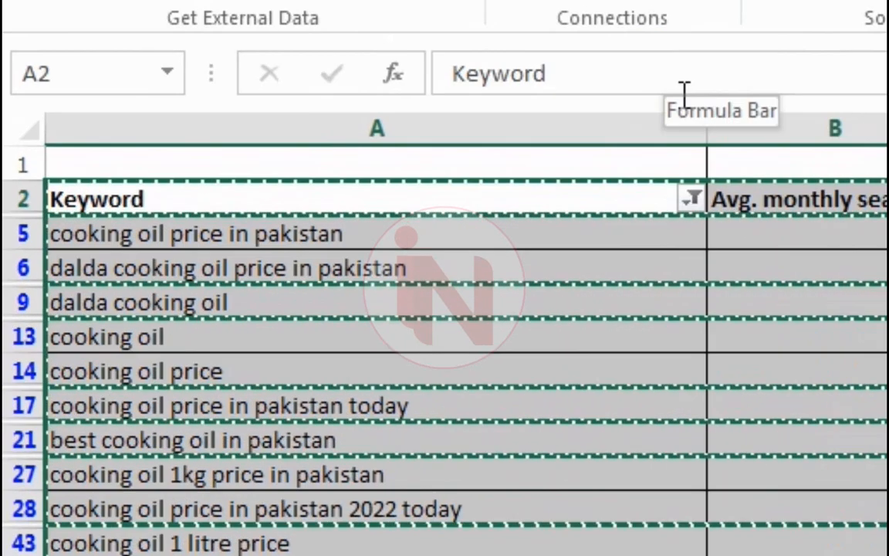
Step: Reopen the custom text filter on the Keyword column and change its first "contains" condition to "cooking game"
{"action": "left_click", "coordinate": [691, 200]}
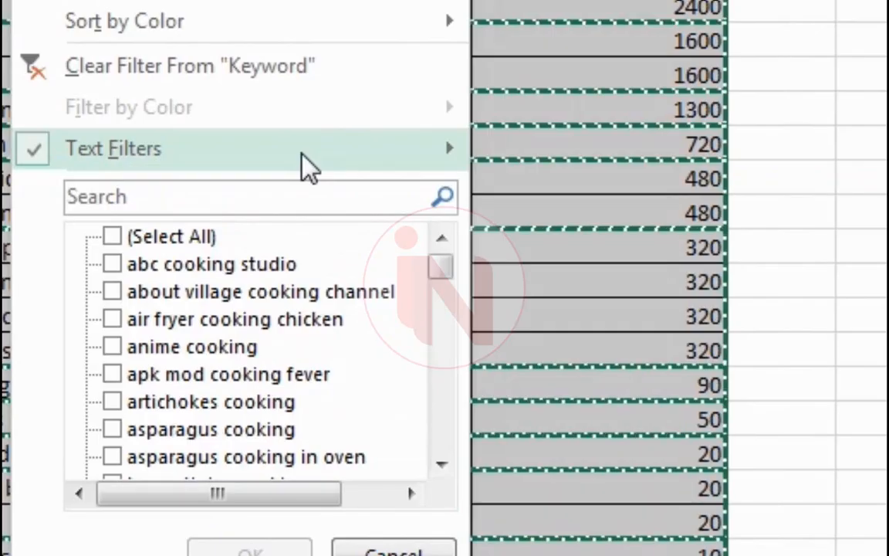
{"action": "mouse_move", "coordinate": [337, 167]}
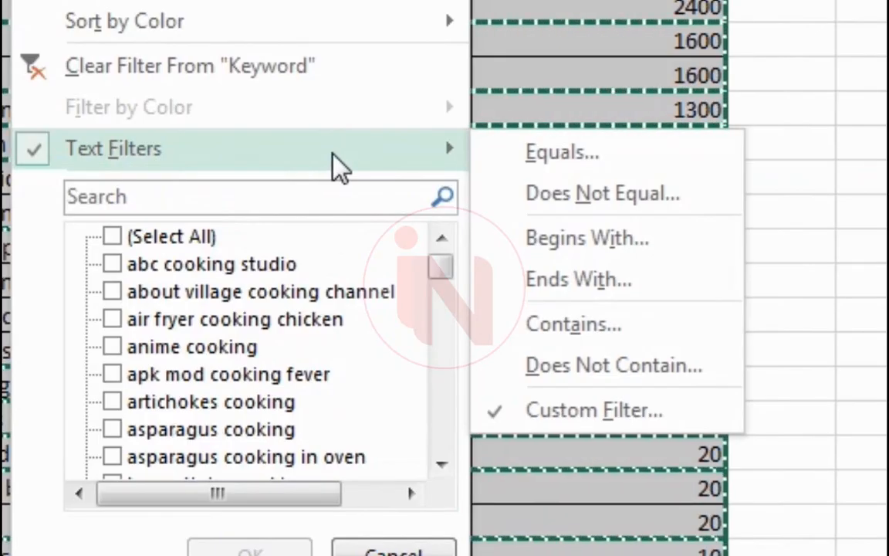
{"action": "left_click", "coordinate": [615, 420]}
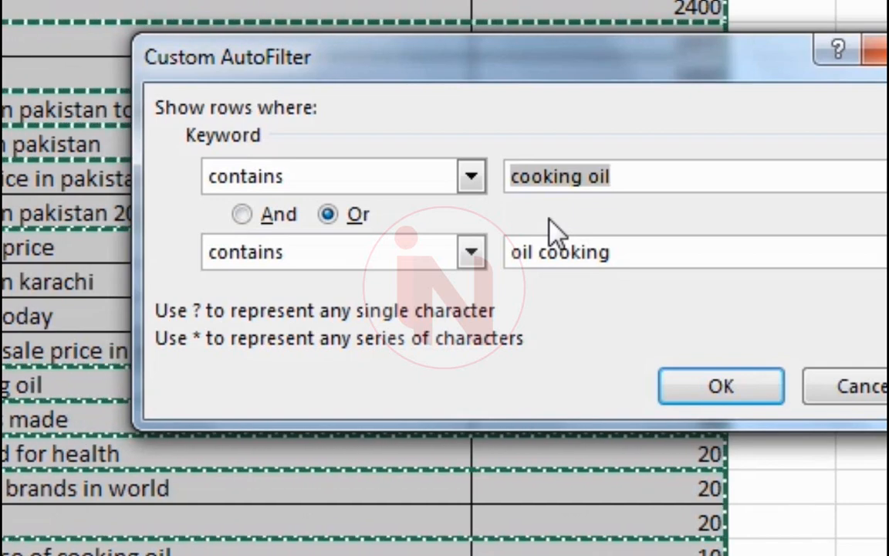
{"action": "left_click", "coordinate": [629, 184]}
{"action": "key", "text": "BackSpace"}
{"action": "key", "text": "BackSpace"}
{"action": "key", "text": "BackSpace"}
{"action": "type", "text": "gan"}
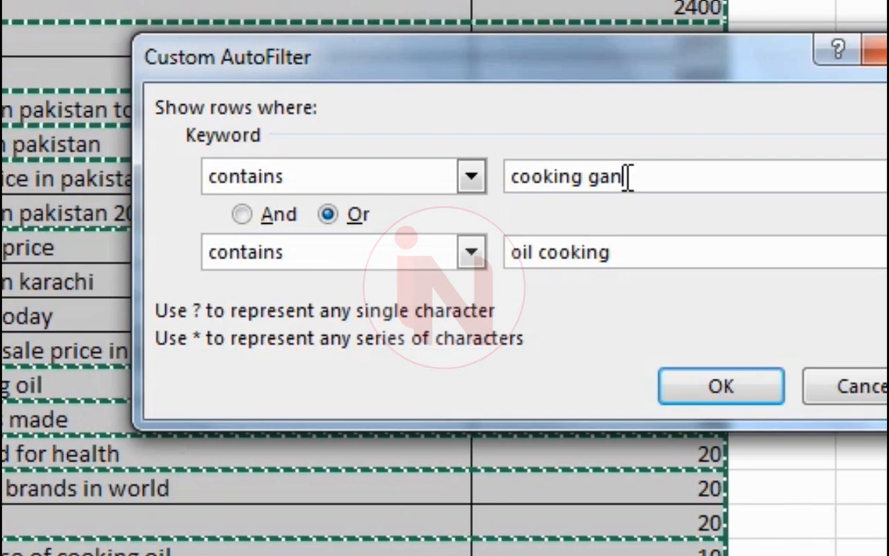
{"action": "key", "text": "BackSpace"}
{"action": "type", "text": "me"}
Step: Change the second "contains" condition to "game cooking" and apply the custom filter
{"action": "left_click", "coordinate": [535, 259]}
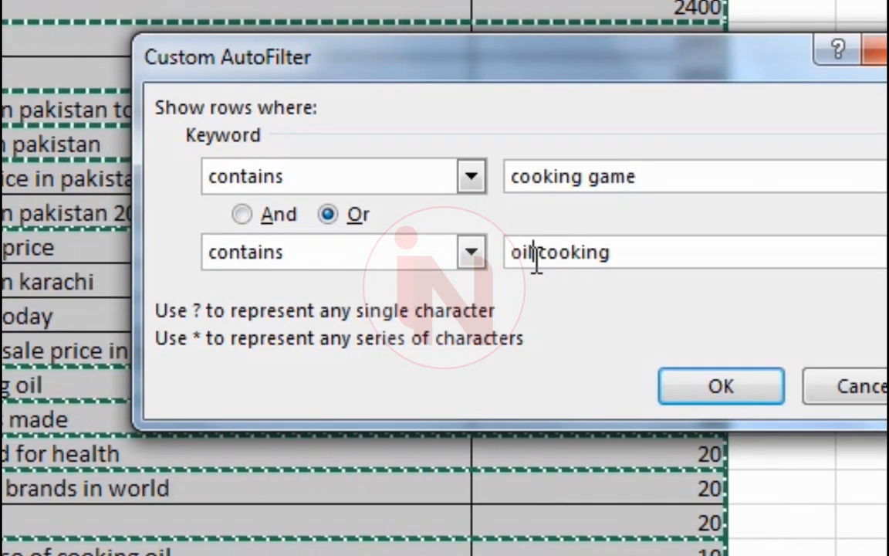
{"action": "key", "text": "BackSpace"}
{"action": "key", "text": "BackSpace"}
{"action": "key", "text": "BackSpace"}
{"action": "key", "text": "BackSpace"}
{"action": "type", "text": "game"}
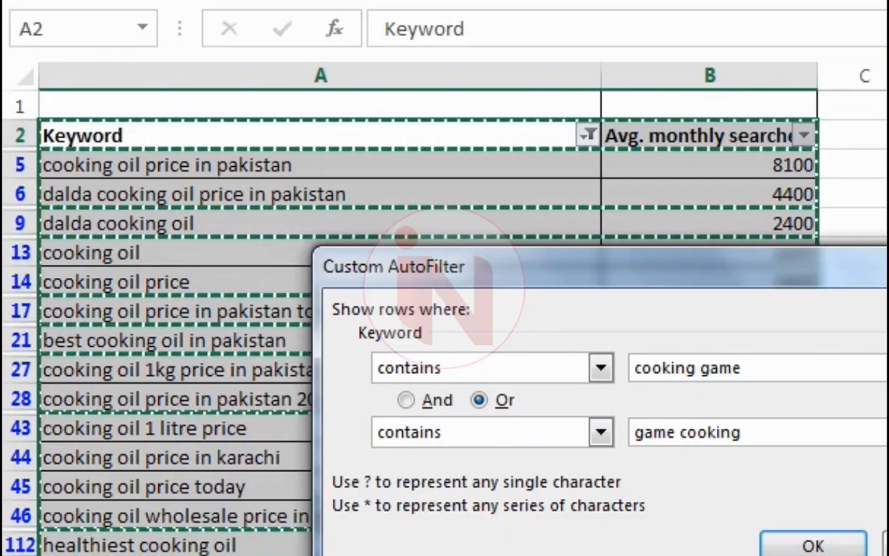
{"action": "left_click", "coordinate": [806, 544]}
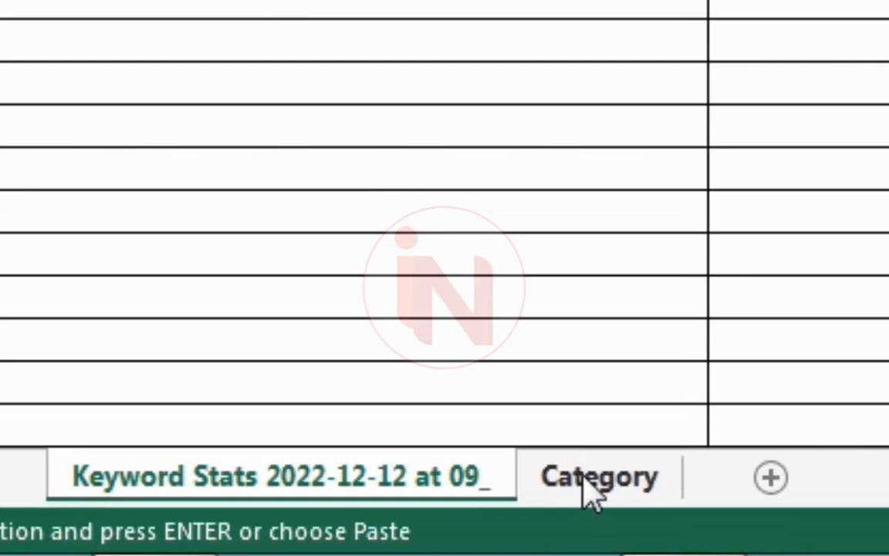
Step: Paste the copied game keyword table at cell E1 of the Category sheet and fit columns E and F to their contents
{"action": "left_click", "coordinate": [585, 477]}
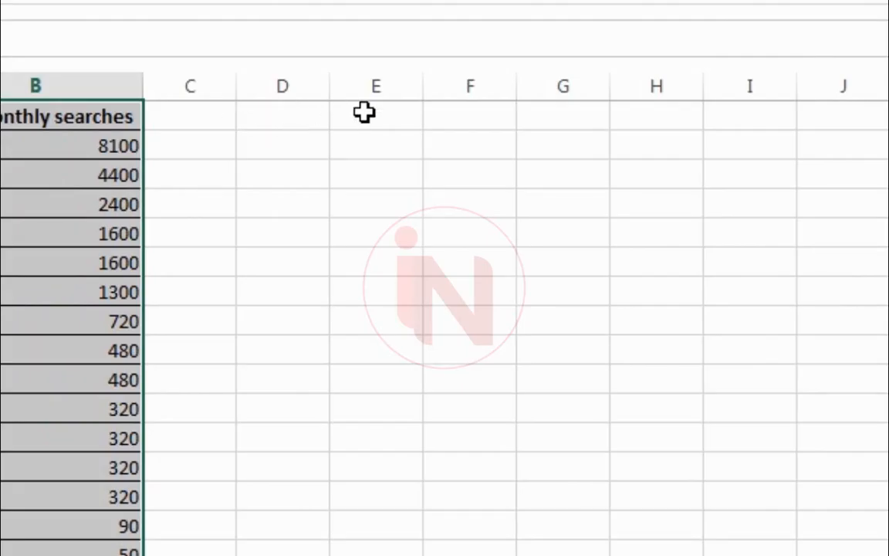
{"action": "left_click", "coordinate": [374, 116]}
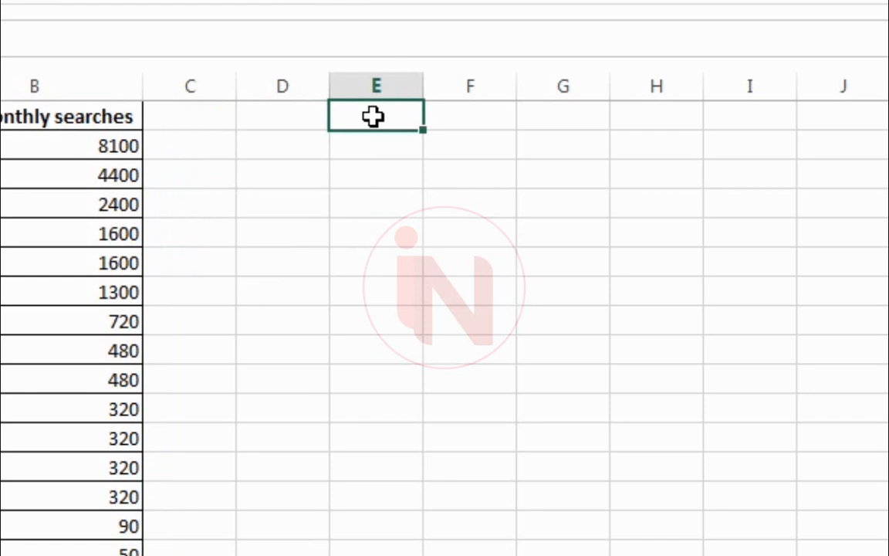
{"action": "key", "text": "ctrl+v"}
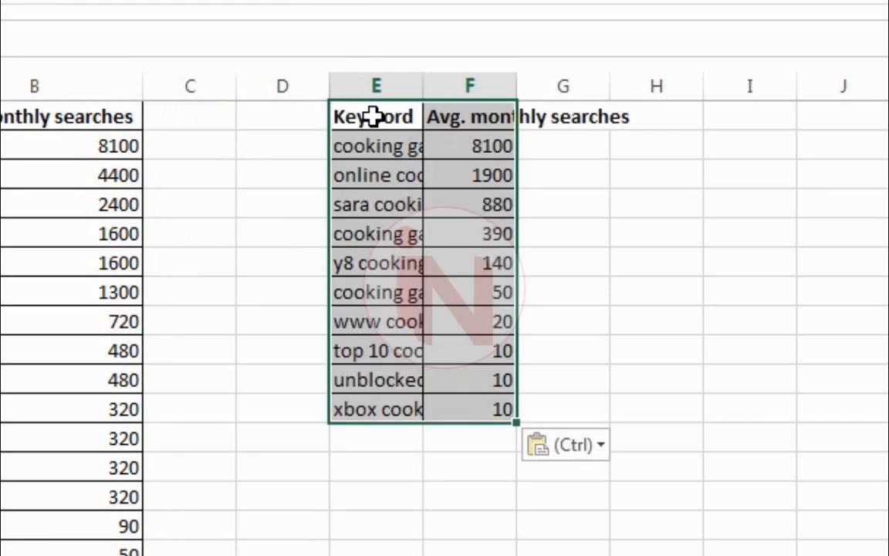
{"action": "double_click", "coordinate": [422, 77]}
{"action": "double_click", "coordinate": [693, 87]}
{"action": "left_click", "coordinate": [585, 477]}
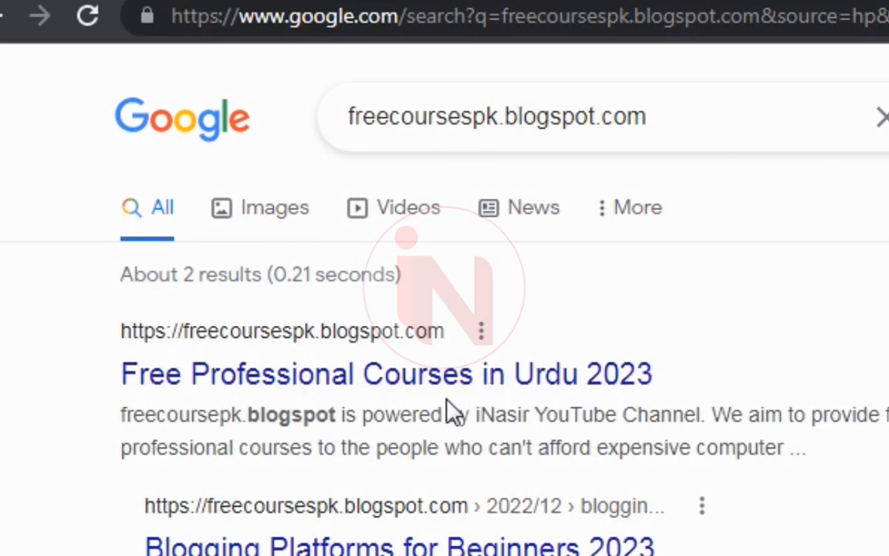
Step: In the browser, open the "Free Professional Courses in Urdu 2023" search result and look through the blog's home page posts
{"action": "left_click", "coordinate": [393, 378]}
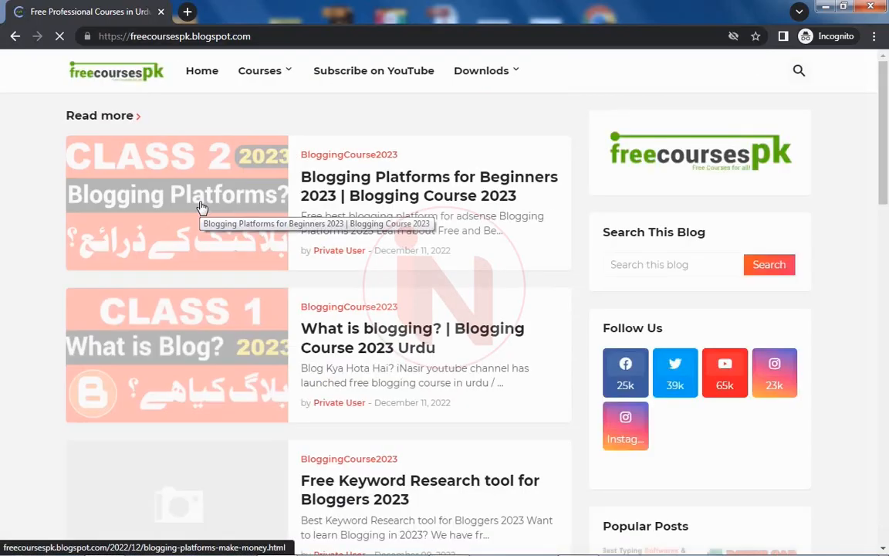
{"action": "scroll", "coordinate": [201, 207], "scroll_direction": "down", "scroll_amount": 2}
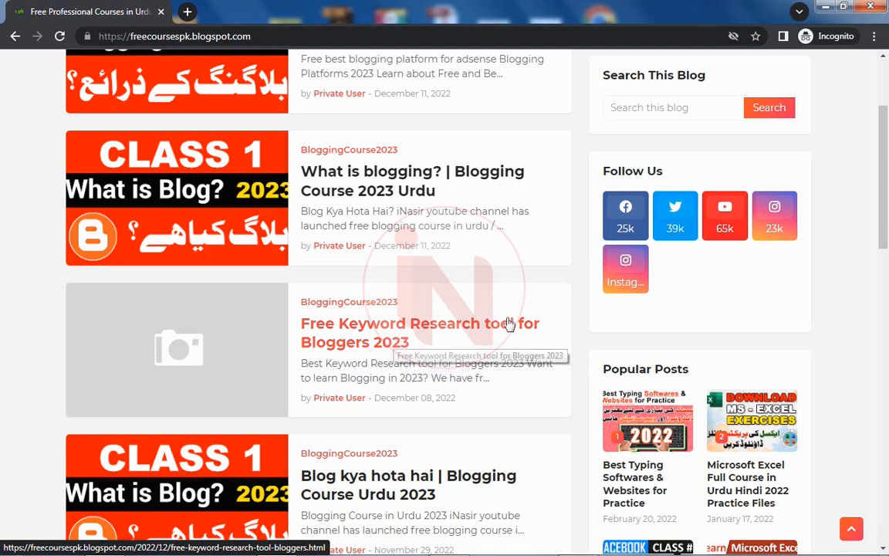
{"action": "scroll", "coordinate": [873, 215], "scroll_direction": "up", "scroll_amount": 1}
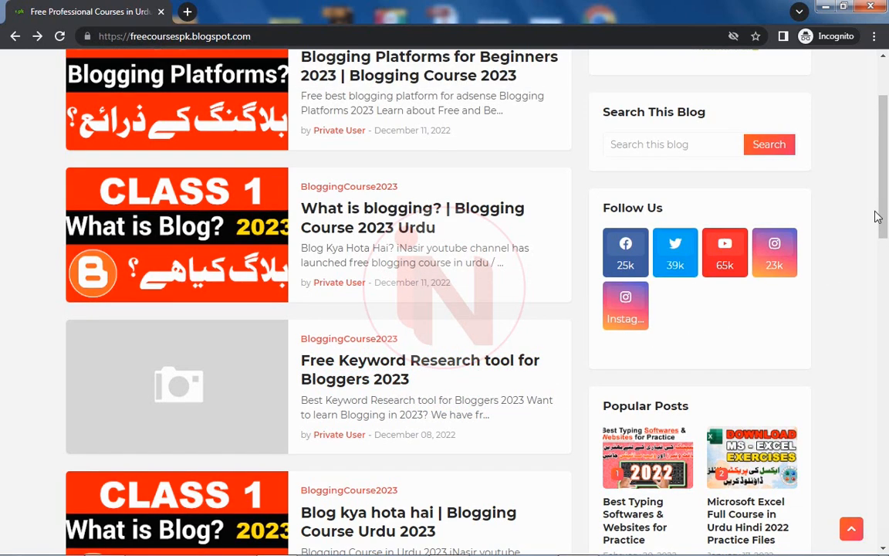
{"action": "scroll", "coordinate": [886, 208], "scroll_direction": "up", "scroll_amount": 3}
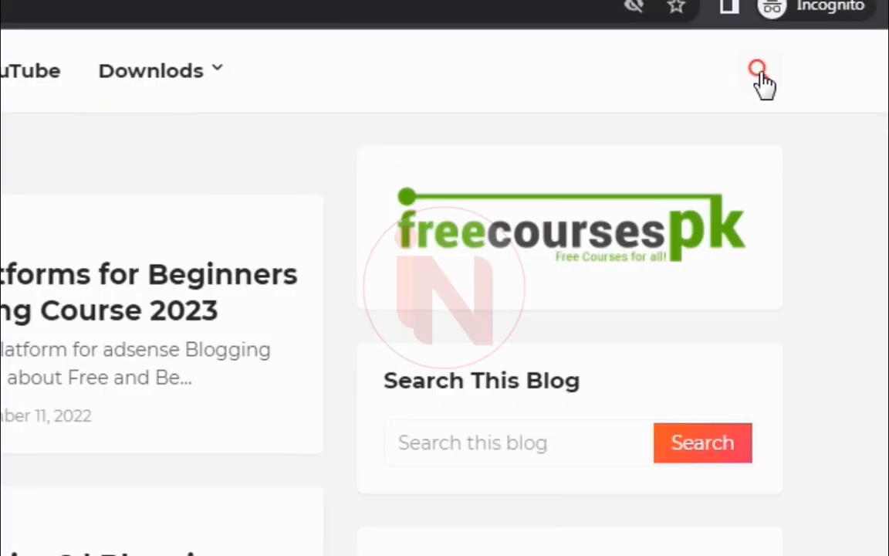
Step: Search the blog for "keyword" and open the post "Free Keyword Research tool for Bloggers 2023"
{"action": "left_click", "coordinate": [759, 72]}
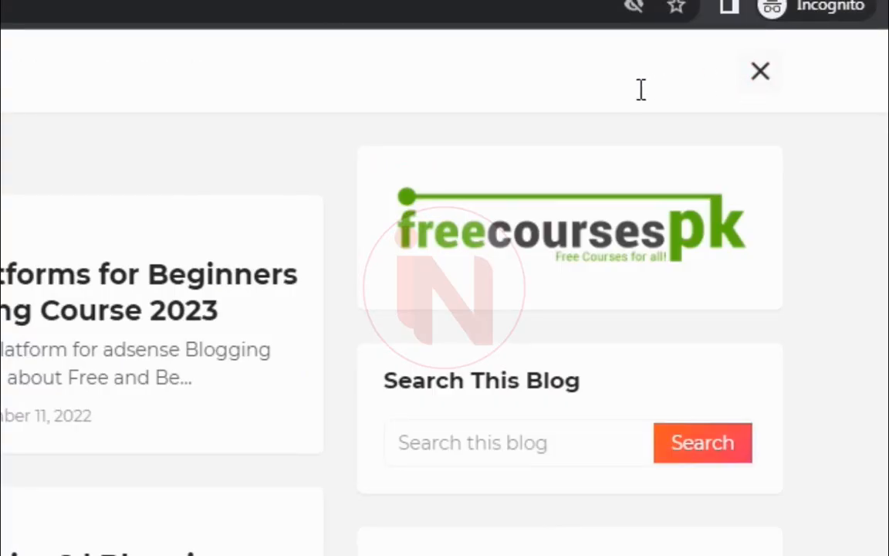
{"action": "type", "text": "keyword"}
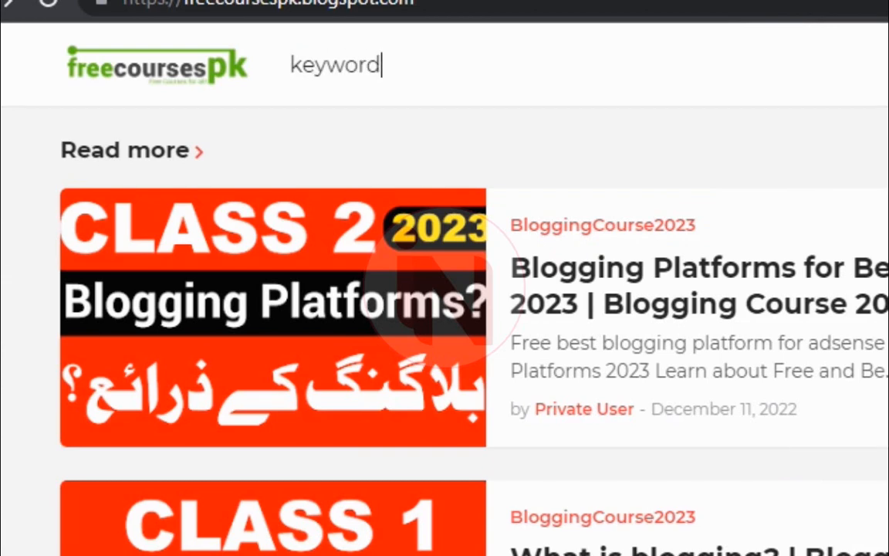
{"action": "key", "text": "Return"}
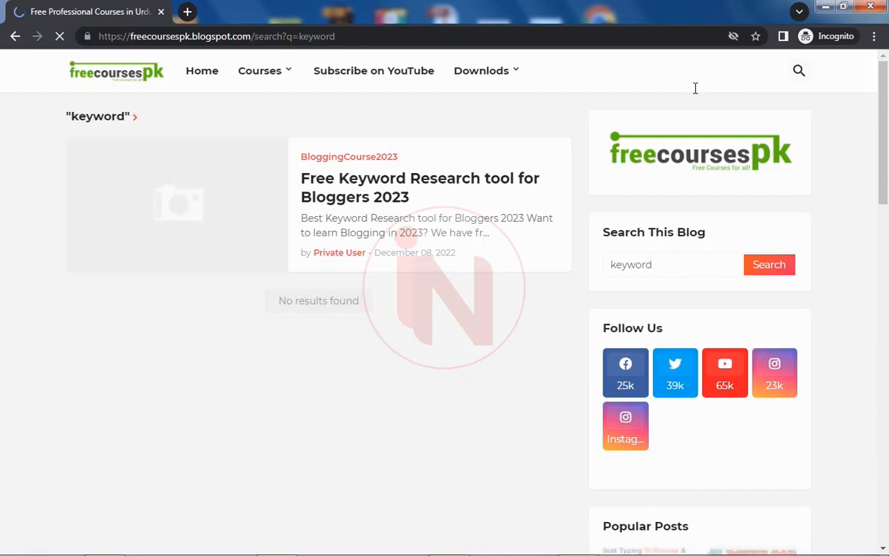
{"action": "left_click", "coordinate": [368, 206]}
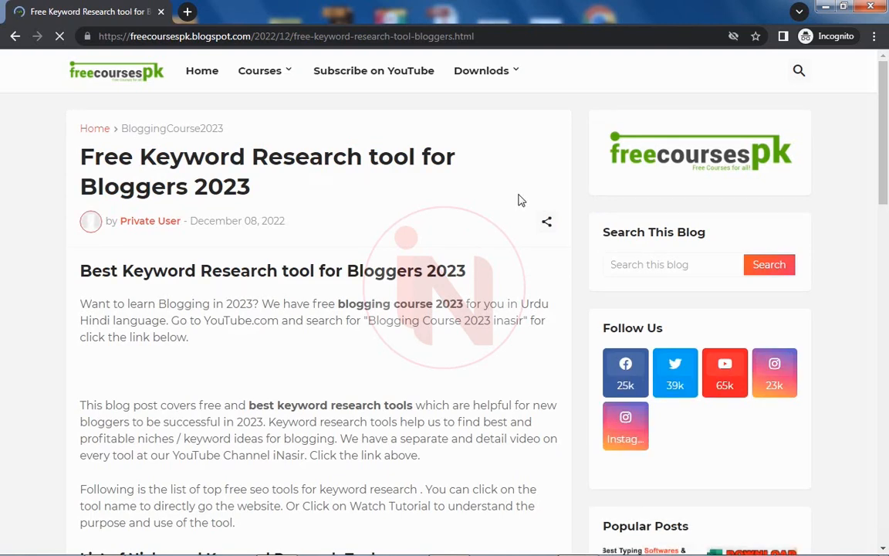
Step: Open Ahrefs.com from the post's list of research tools and enter the keyword "best cooking oil in pakistan" in its keyword generator
{"action": "scroll", "coordinate": [886, 135], "scroll_direction": "down", "scroll_amount": 4}
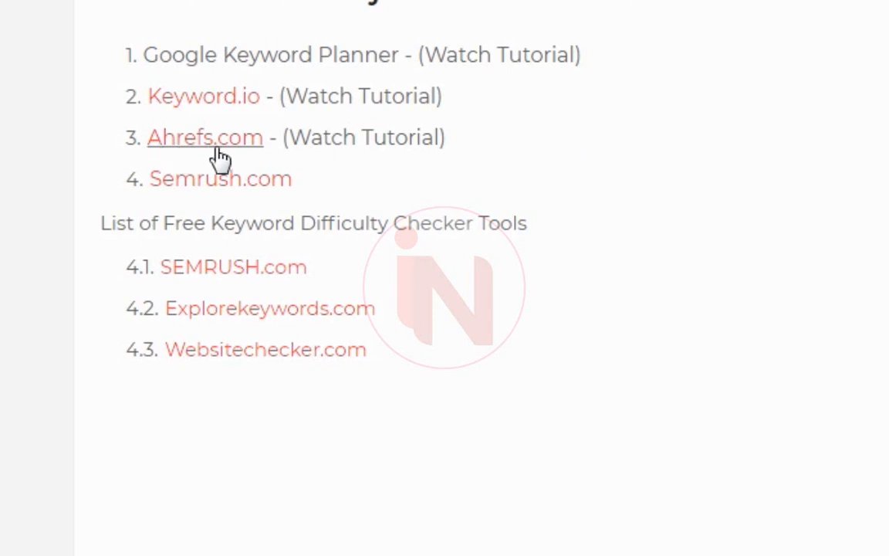
{"action": "left_click", "coordinate": [208, 141]}
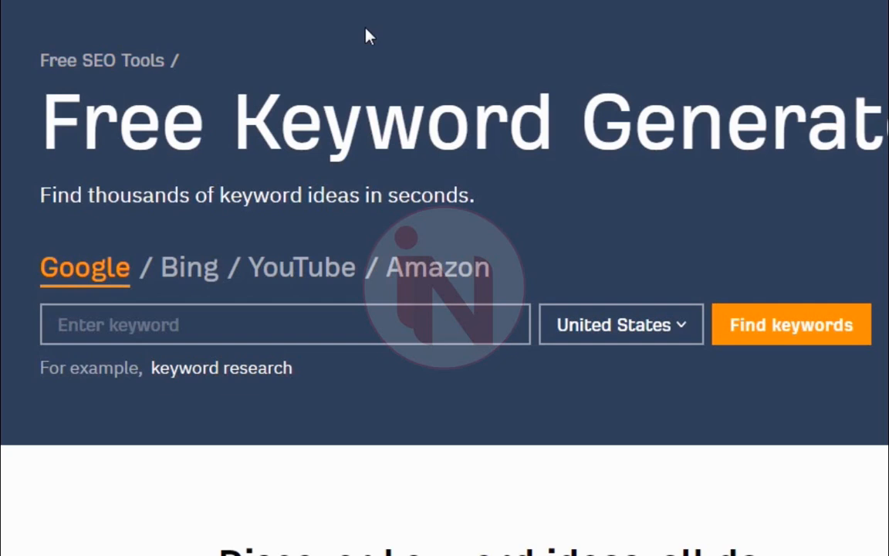
{"action": "left_click", "coordinate": [439, 316]}
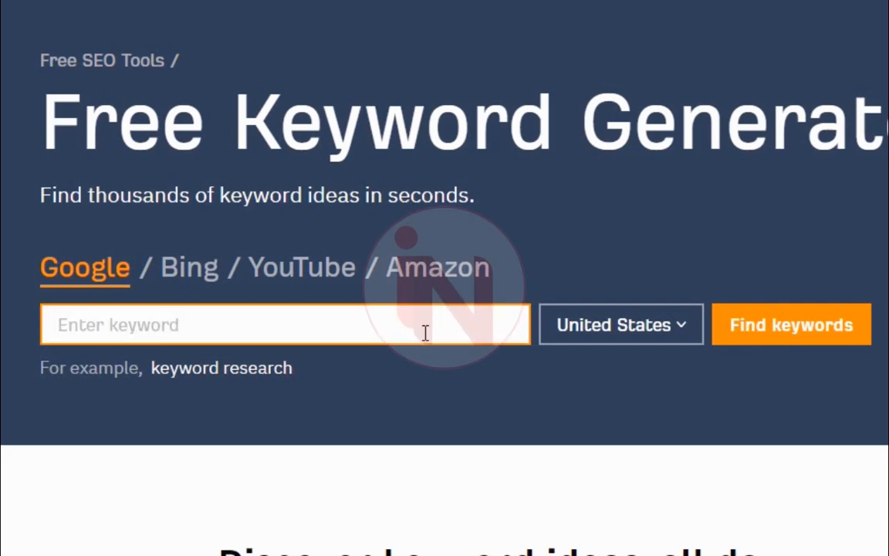
{"action": "type", "text": "best cooking oil in pakistan"}
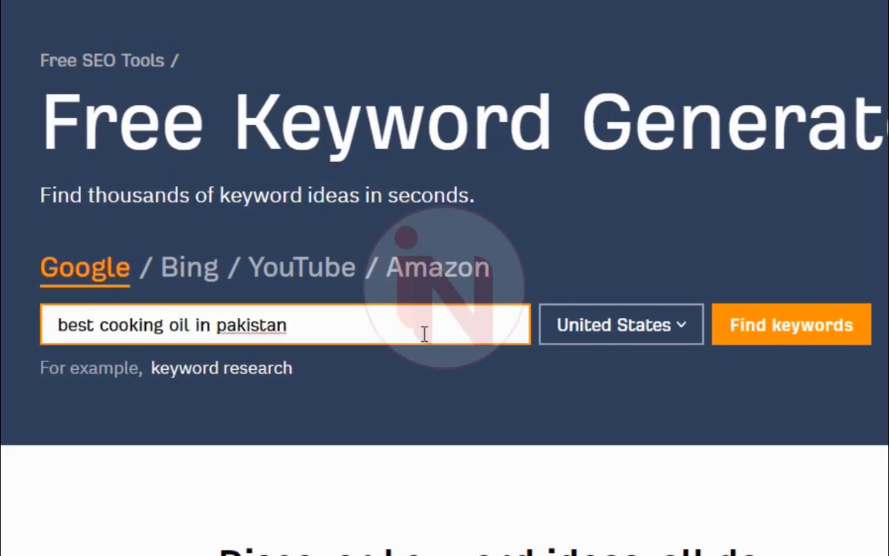
Step: Set the search country to Pakistan, run the keyword search and complete the "I'm not a robot" check
{"action": "left_click", "coordinate": [665, 328]}
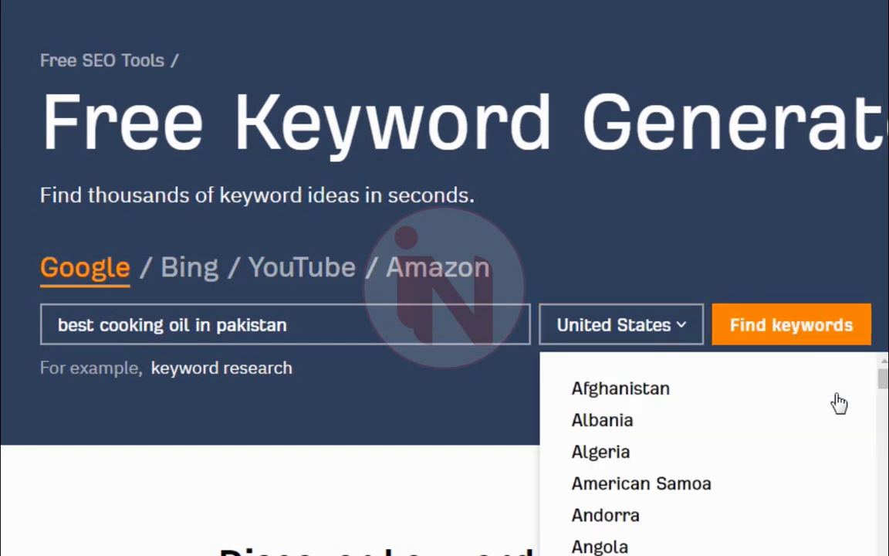
{"action": "scroll", "coordinate": [710, 455], "scroll_direction": "down", "scroll_amount": 15}
{"action": "scroll", "coordinate": [710, 456], "scroll_direction": "down", "scroll_amount": 16}
{"action": "scroll", "coordinate": [711, 455], "scroll_direction": "down", "scroll_amount": 4}
{"action": "scroll", "coordinate": [710, 456], "scroll_direction": "down", "scroll_amount": 5}
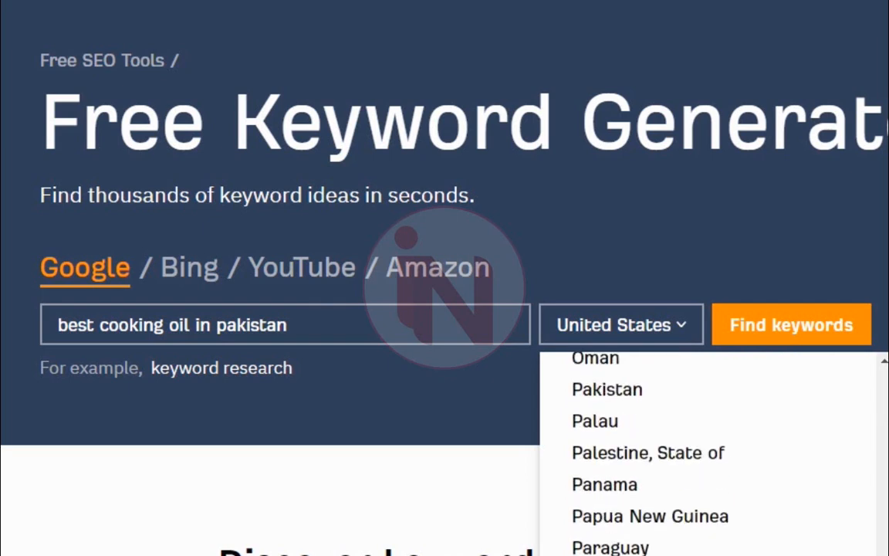
{"action": "left_click", "coordinate": [647, 395]}
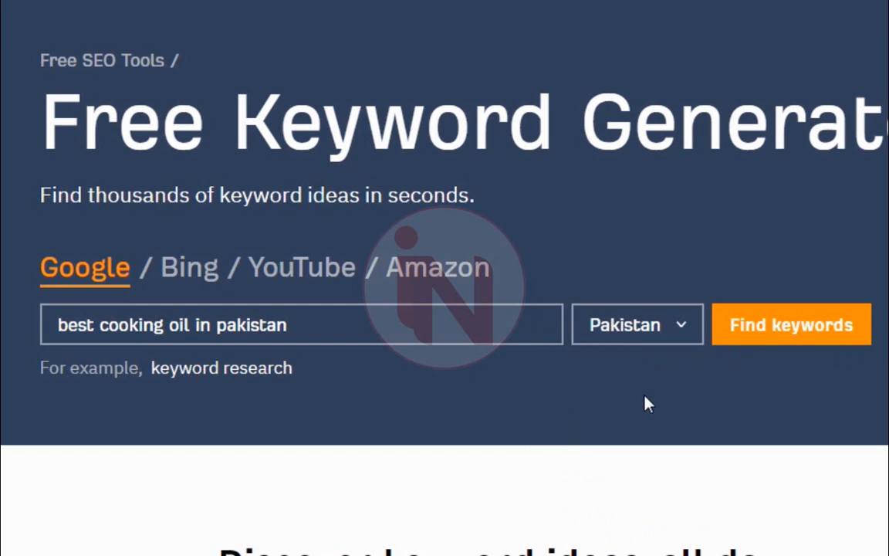
{"action": "left_click", "coordinate": [760, 336]}
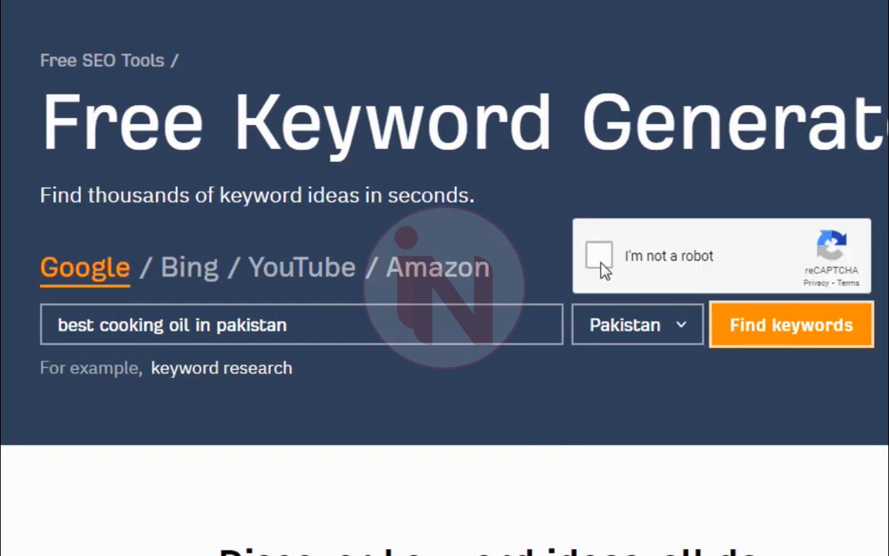
{"action": "left_click", "coordinate": [603, 259]}
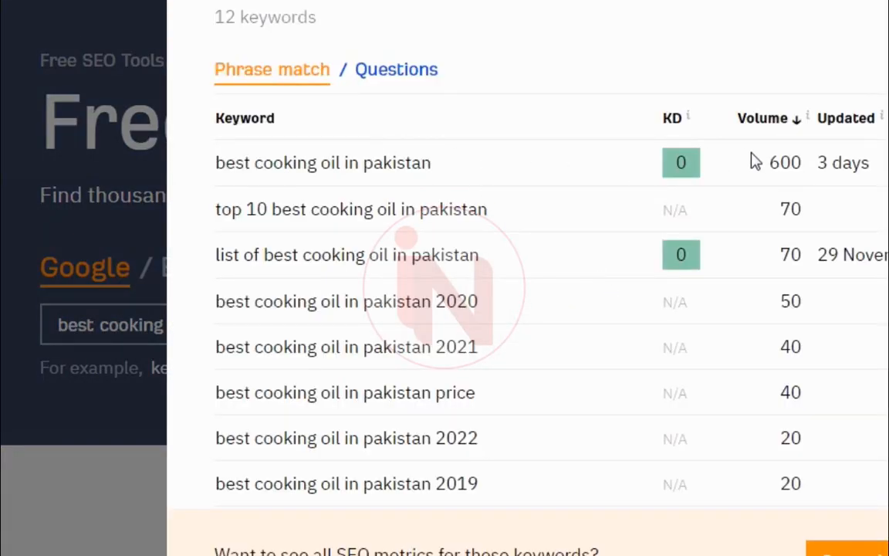
Step: Copy the keyword's search volume of 600 into the Ahrefs Search Volume column in Excel and enter 0 as its Ahrefs KD
{"action": "mouse_move", "coordinate": [674, 146]}
{"action": "left_click_drag", "start_coordinate": [770, 163], "coordinate": [801, 163]}
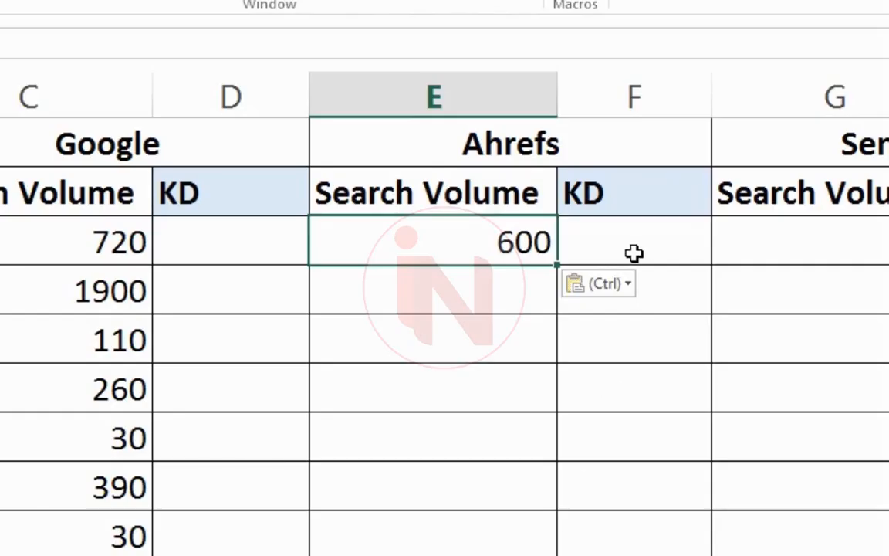
{"action": "left_click", "coordinate": [636, 252]}
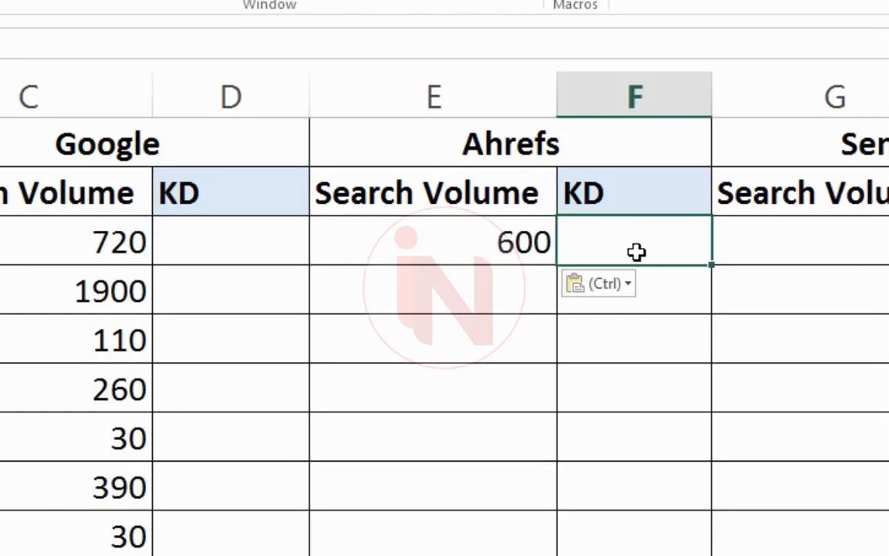
{"action": "type", "text": "0"}
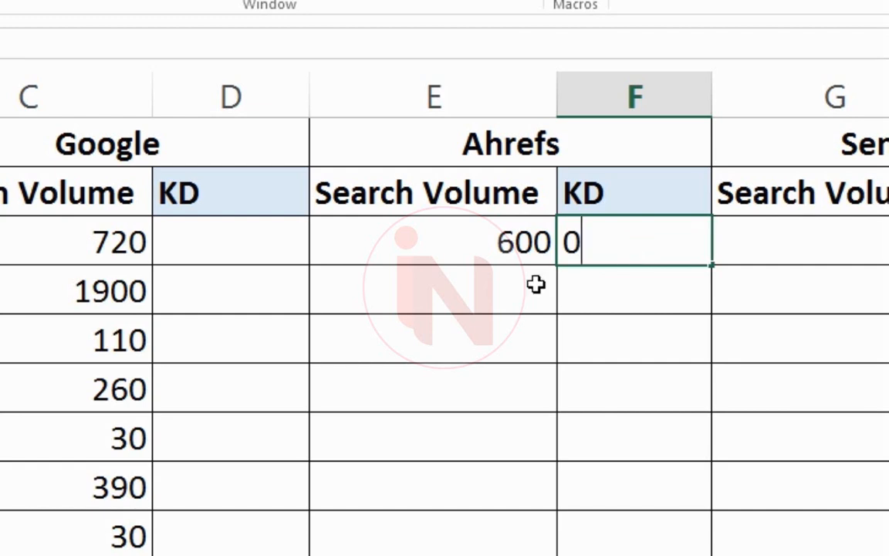
{"action": "left_click", "coordinate": [515, 304]}
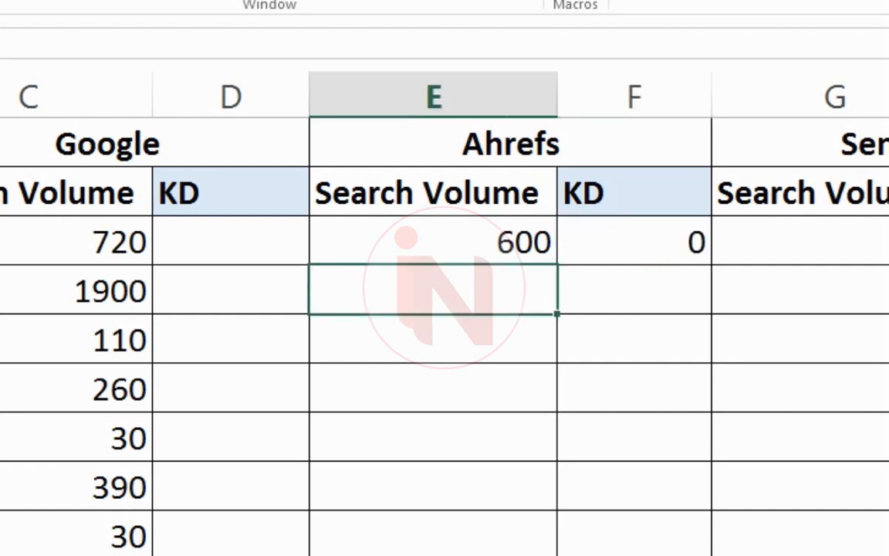
Step: Review the SemRUSH and ExploreKeywords columns, then switch to the browser and open Semrush.com from the post's list of research tools
{"action": "scroll", "coordinate": [445, 309], "scroll_direction": "right", "scroll_amount": 5}
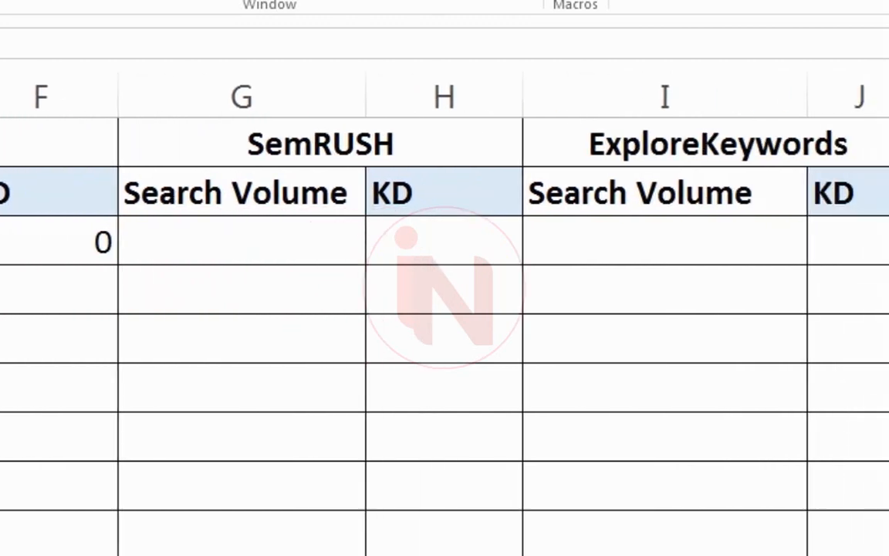
{"action": "scroll", "coordinate": [444, 309], "scroll_direction": "right", "scroll_amount": 2}
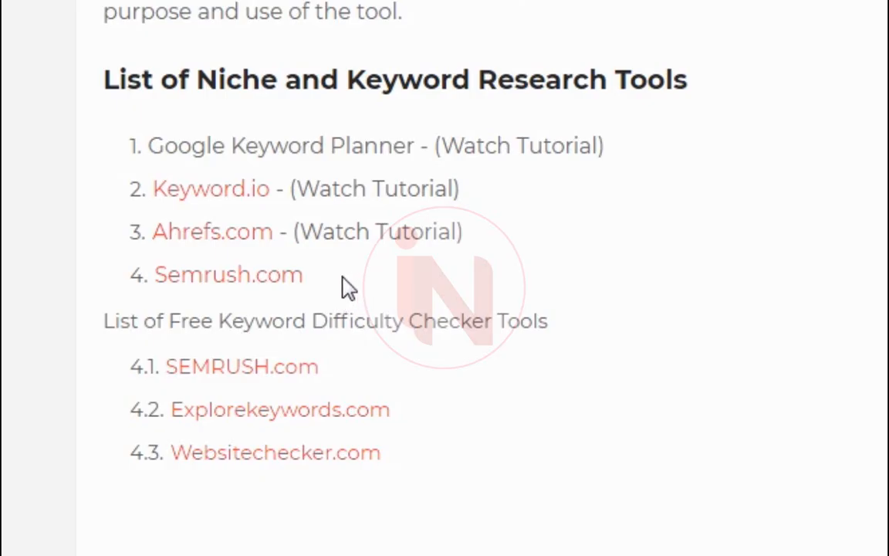
{"action": "left_click", "coordinate": [217, 286]}
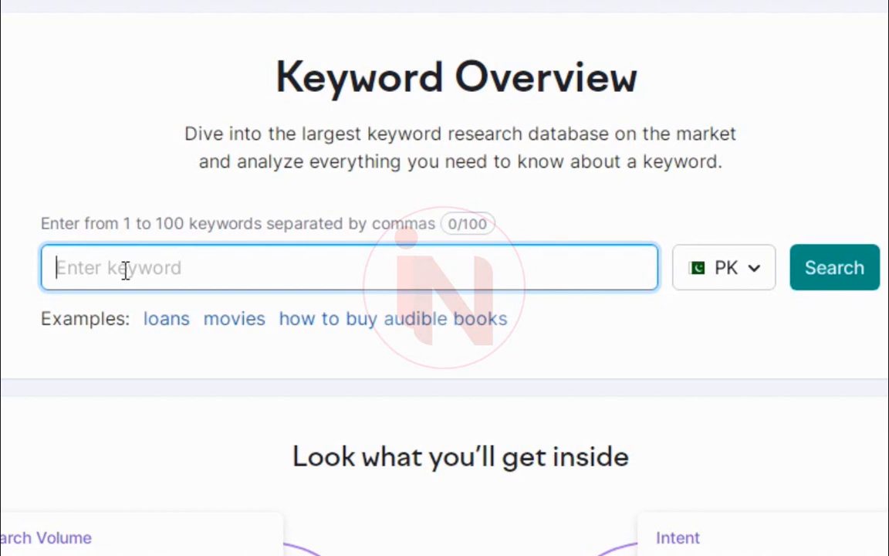
Step: Look up "best cooking oil in pakistan" for PK in Semrush's Keyword Overview and record volume 720 and KD 21 in Excel's SemRUSH columns
{"action": "type", "text": "best cooking oil in pakistan"}
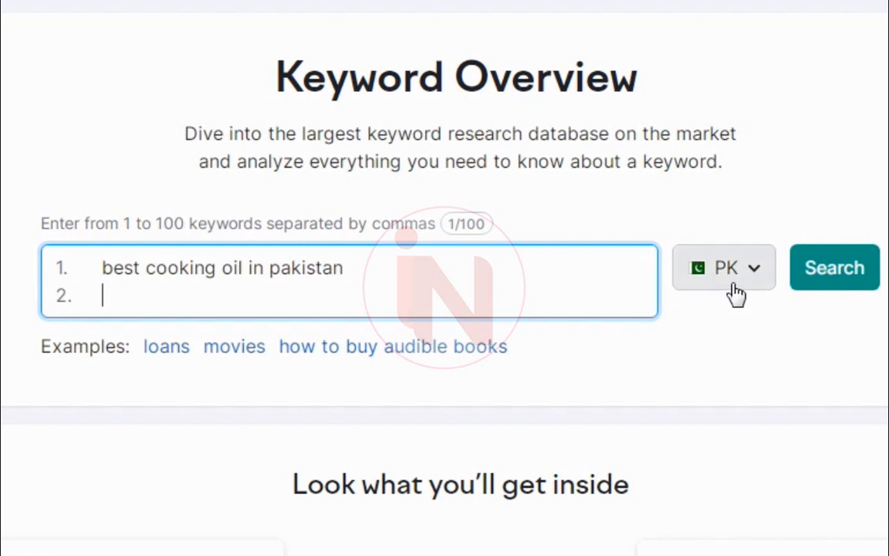
{"action": "left_click", "coordinate": [836, 282]}
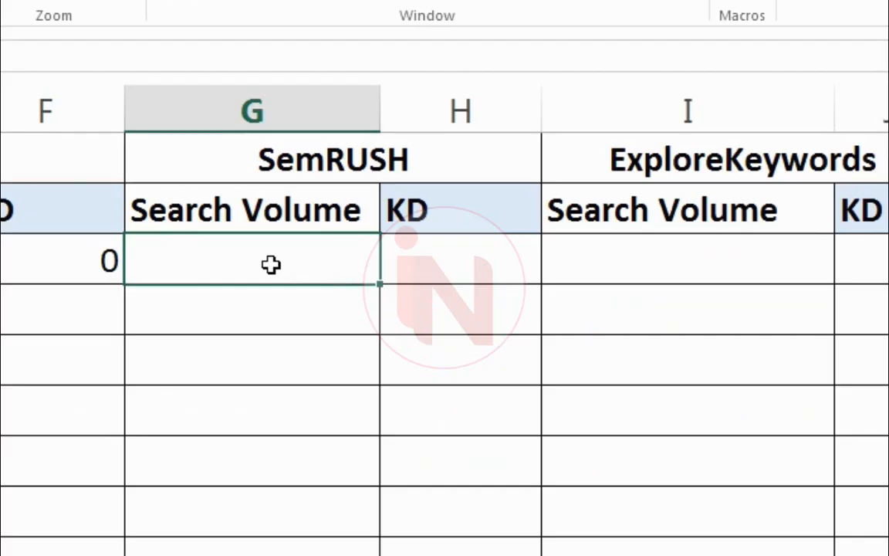
{"action": "type", "text": "20"}
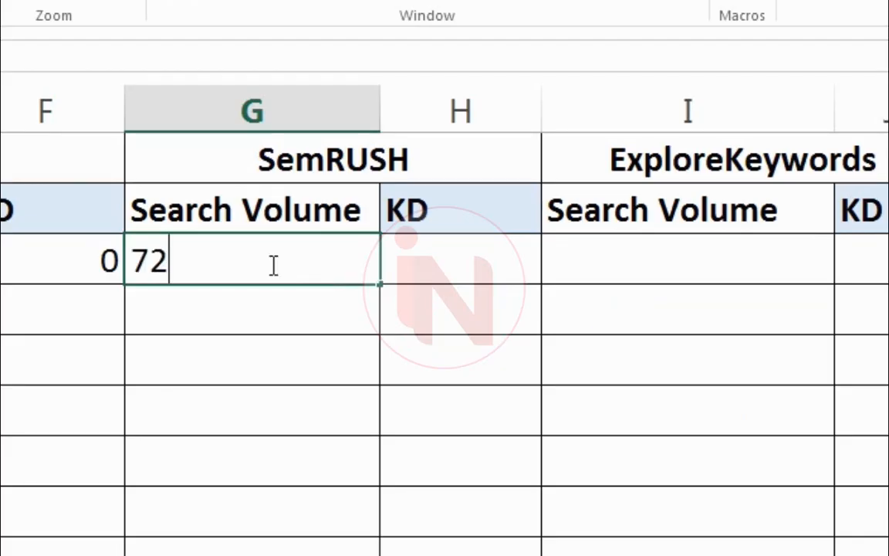
{"action": "left_click", "coordinate": [429, 263]}
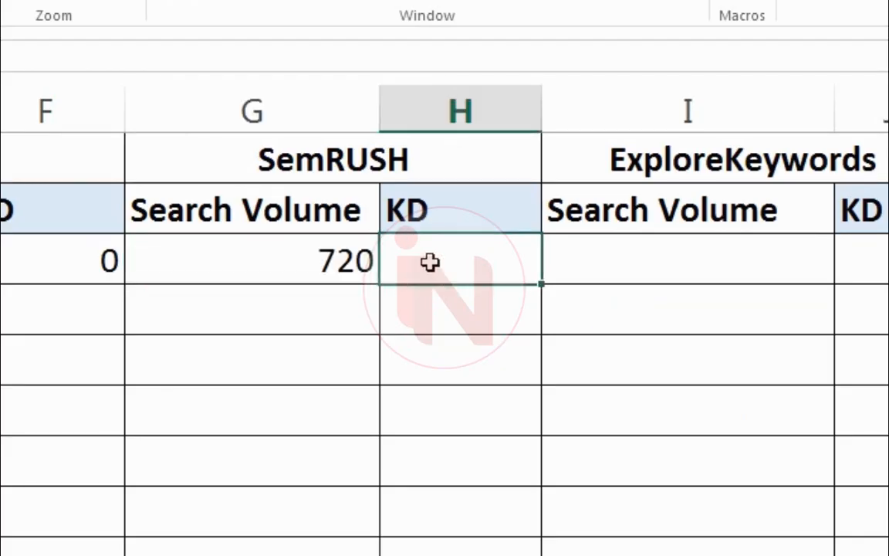
{"action": "type", "text": "21"}
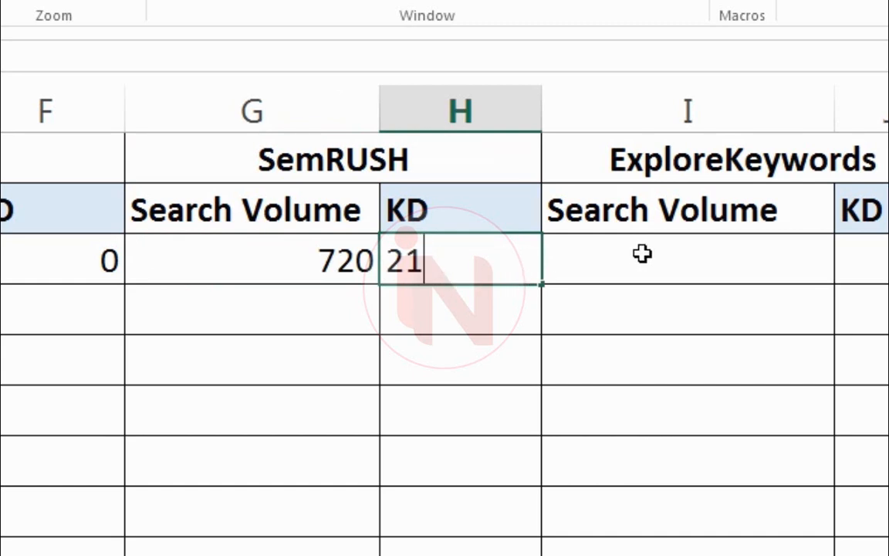
{"action": "left_click", "coordinate": [613, 254]}
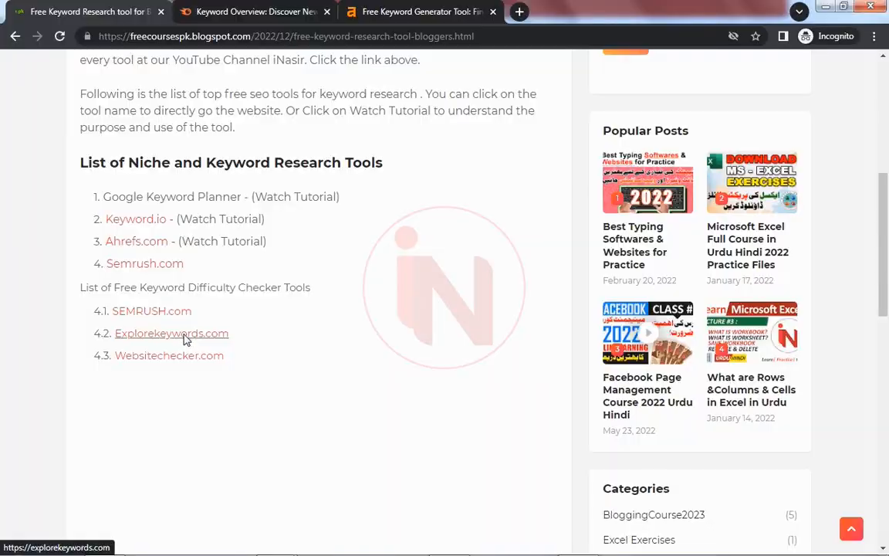
Step: Open Explorekeywords.com from the post's list of difficulty checker tools in the browser and go to its Keyword Difficulty tool, dismissing the ad
{"action": "left_click", "coordinate": [318, 415]}
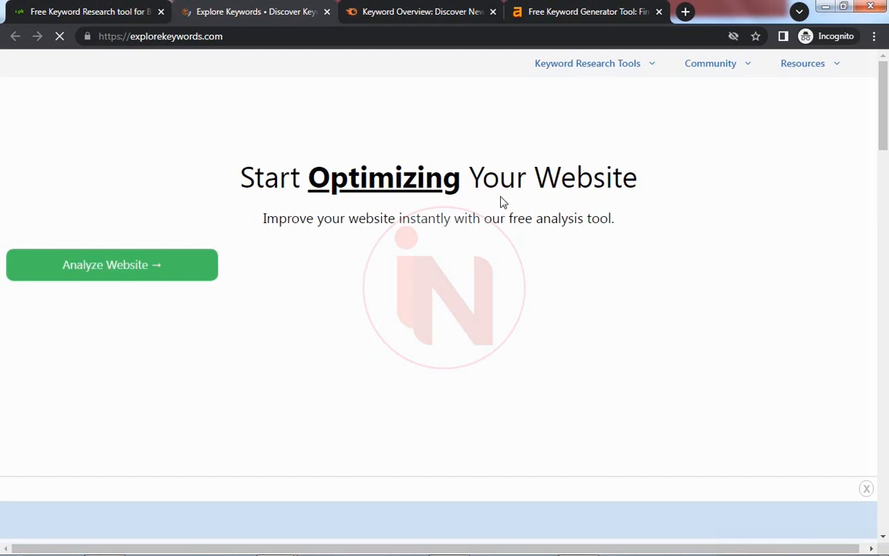
{"action": "left_click", "coordinate": [886, 175]}
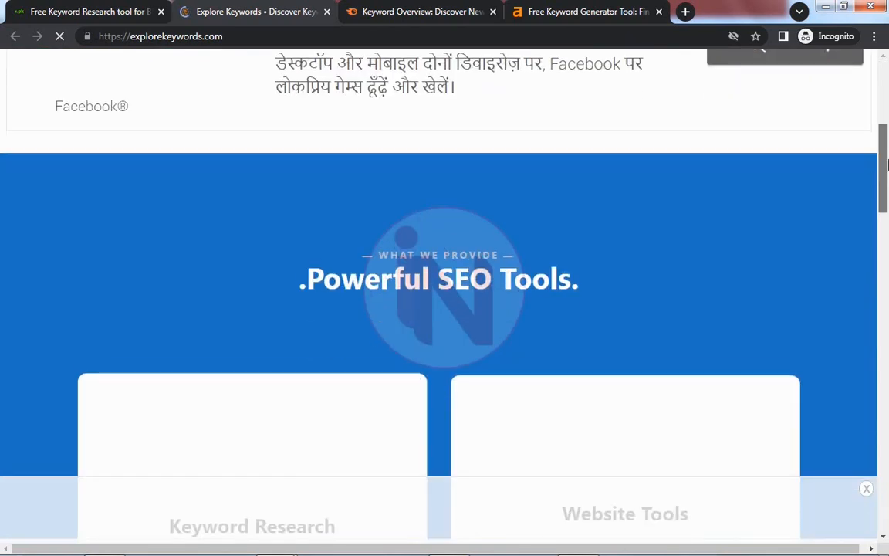
{"action": "left_click_drag", "start_coordinate": [888, 174], "coordinate": [887, 284]}
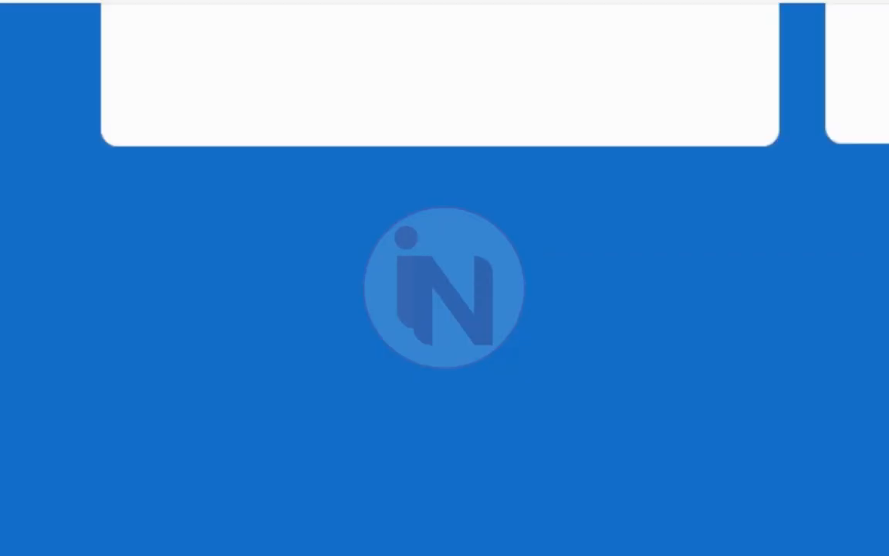
{"action": "scroll", "coordinate": [440, 278], "scroll_direction": "up", "scroll_amount": 3}
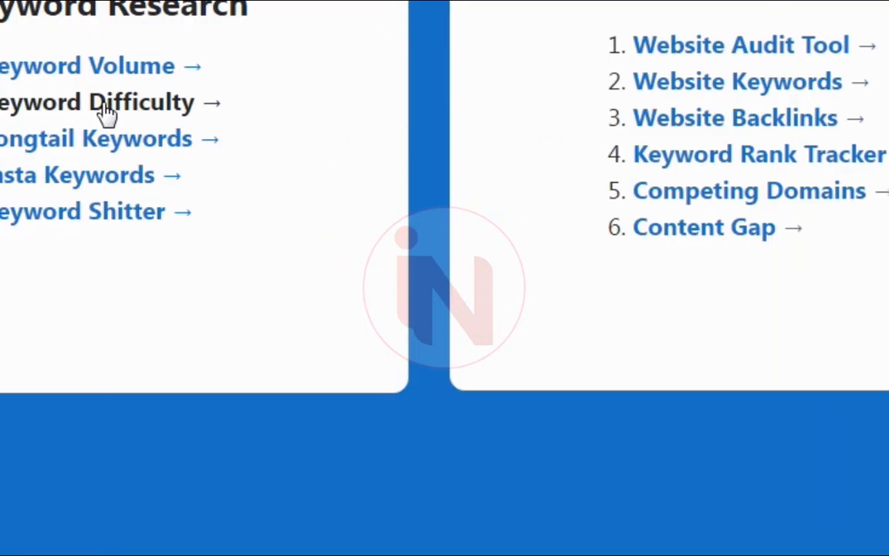
{"action": "left_click", "coordinate": [443, 255]}
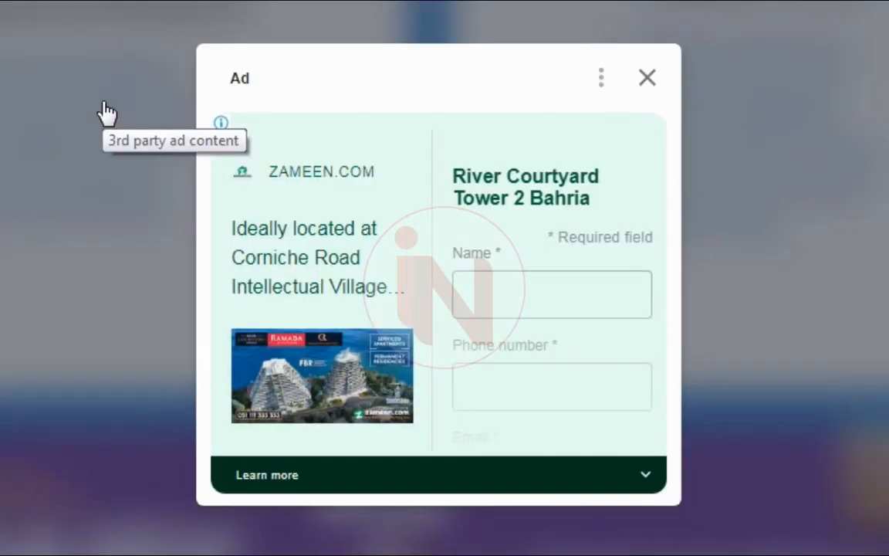
{"action": "left_click", "coordinate": [648, 80]}
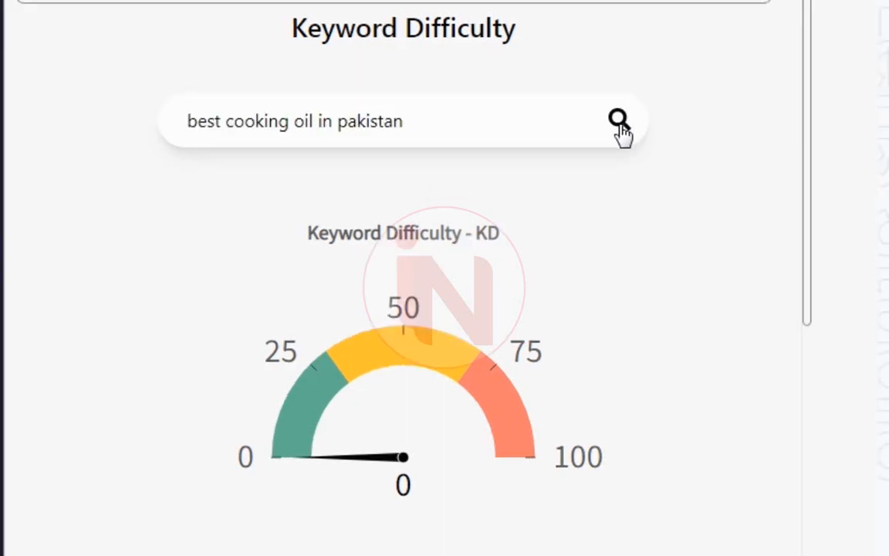
Step: Run the keyword difficulty check for "best cooking oil in pakistan" and enter 15 as its ExploreKeywords KD in Excel
{"action": "left_click", "coordinate": [619, 121]}
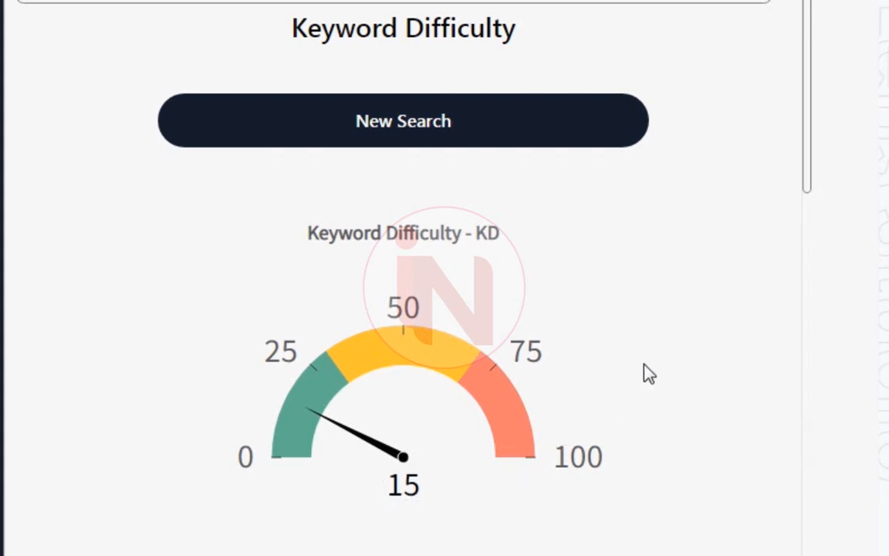
{"action": "left_click_drag", "start_coordinate": [809, 153], "coordinate": [829, 407]}
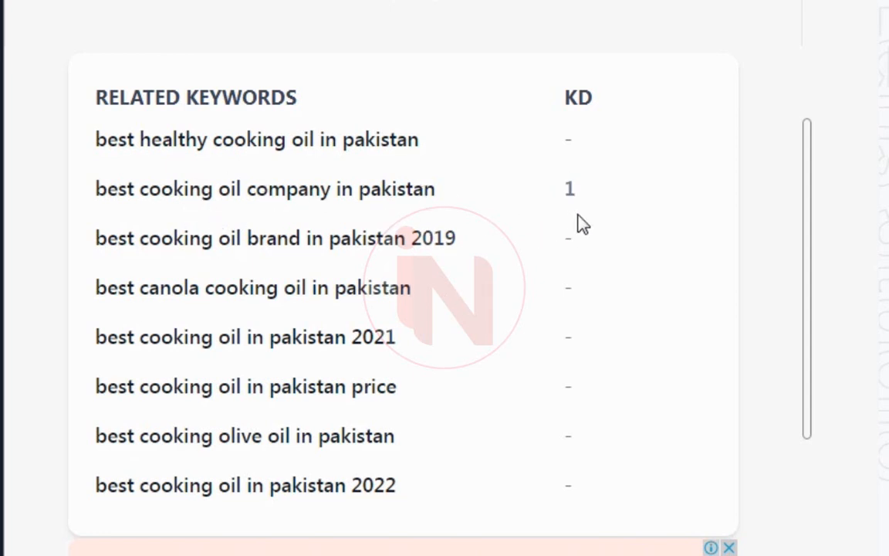
{"action": "key", "text": "alt+Tab"}
{"action": "type", "text": "15"}
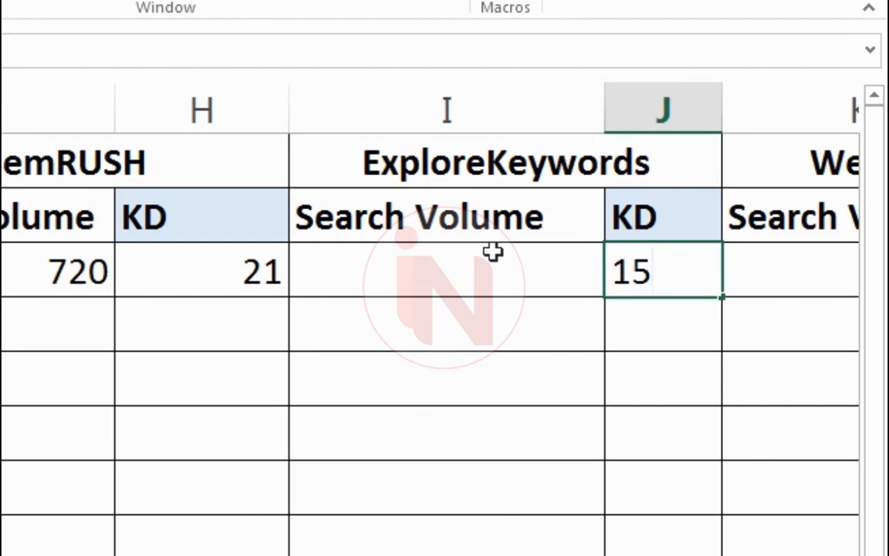
{"action": "key", "text": "Tab"}
{"action": "key", "text": "Tab"}
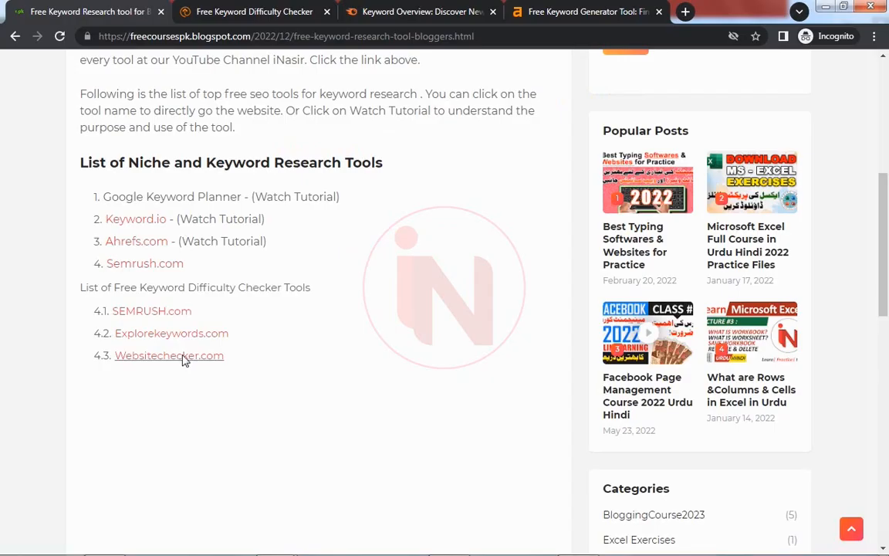
Step: Open Websitechecker.com from the post's list in the browser and go to its Keyword Difficulty Checker
{"action": "left_click", "coordinate": [372, 233]}
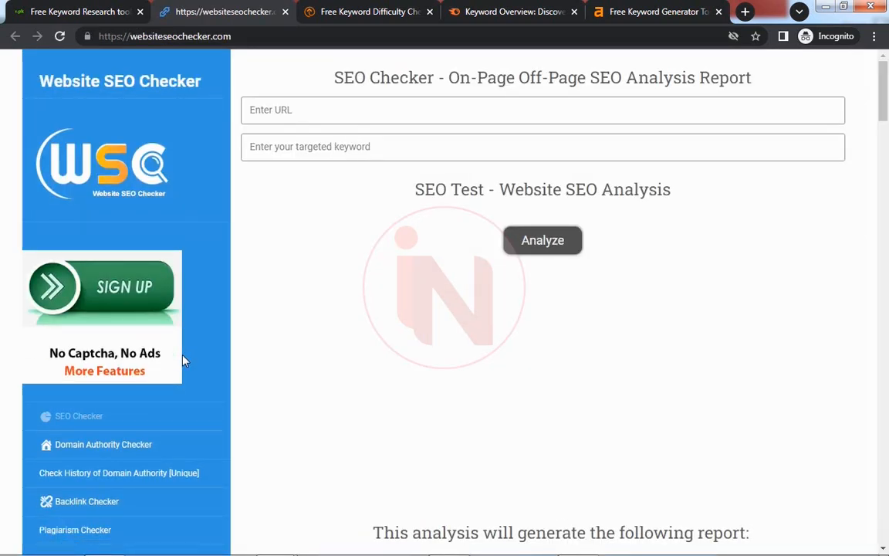
{"action": "left_click_drag", "start_coordinate": [887, 100], "coordinate": [886, 216]}
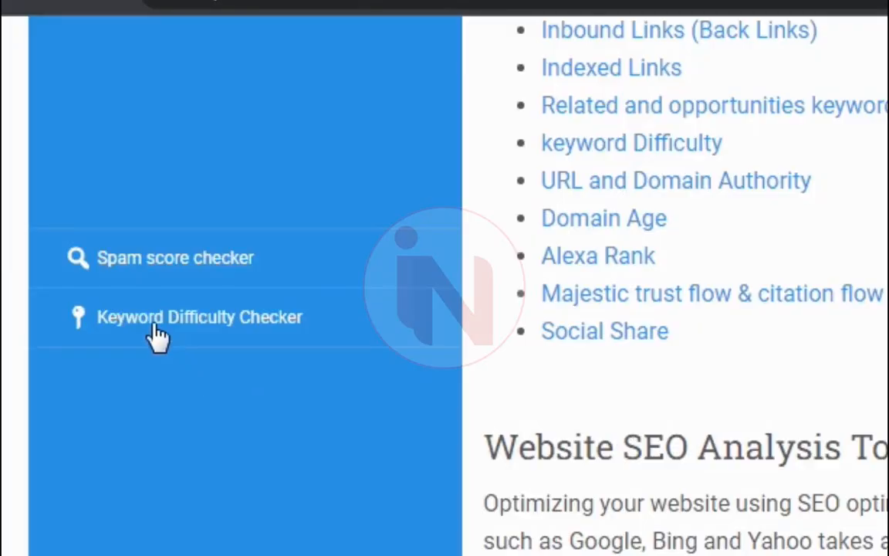
{"action": "left_click", "coordinate": [207, 326]}
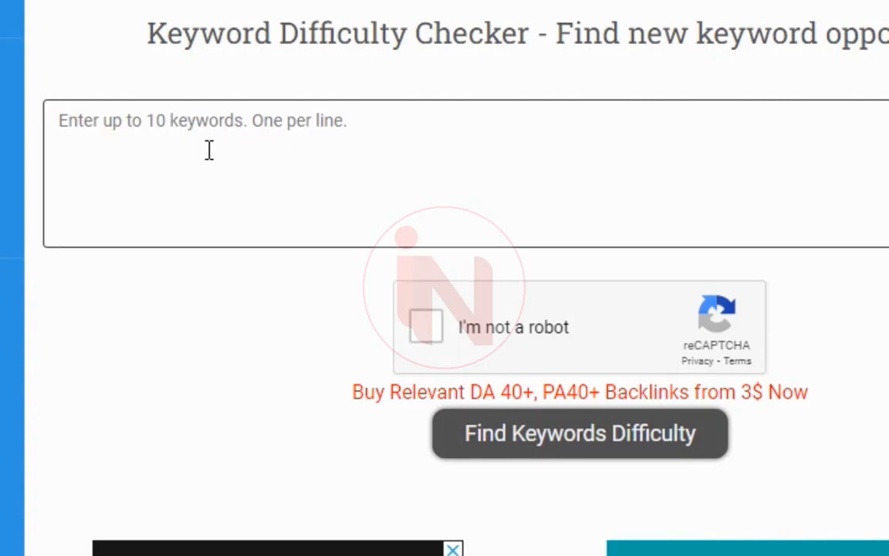
Step: Enter the keyword "best cooking oil in pakistan", complete the "I'm not a robot" check and run the keyword difficulty search
{"action": "left_click", "coordinate": [606, 250]}
{"action": "type", "text": "best cooking oil in pakistan"}
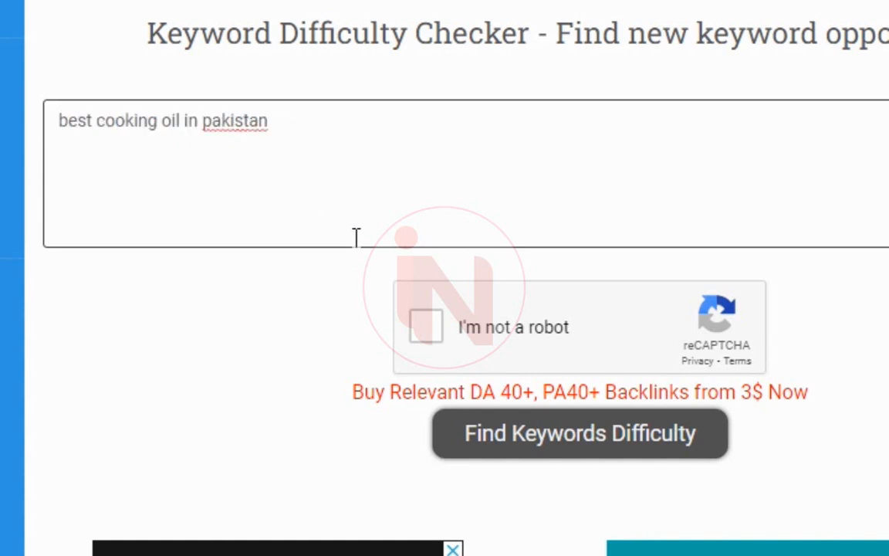
{"action": "left_click", "coordinate": [421, 342]}
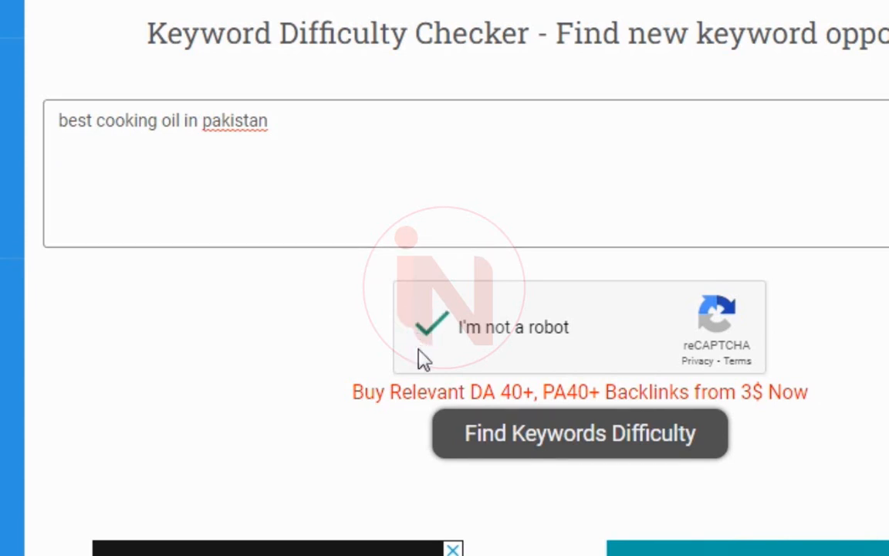
{"action": "left_click", "coordinate": [545, 436]}
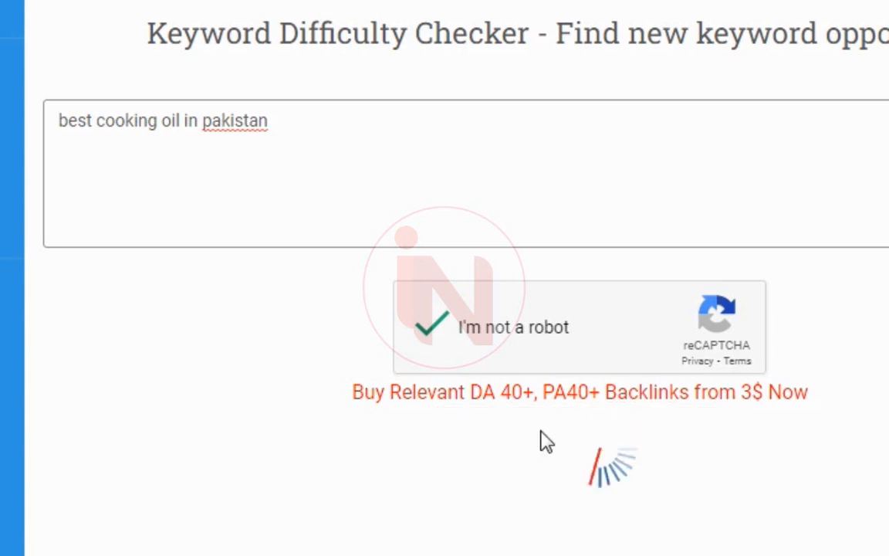